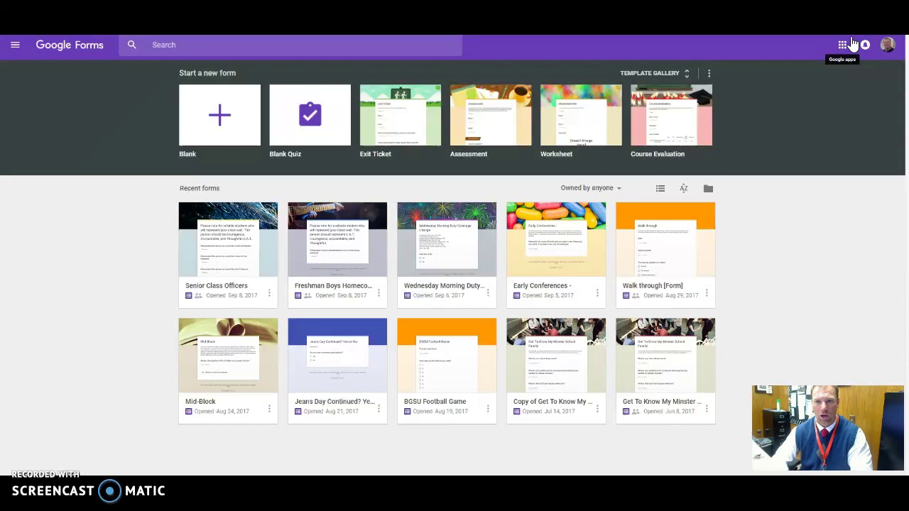
click(844, 46)
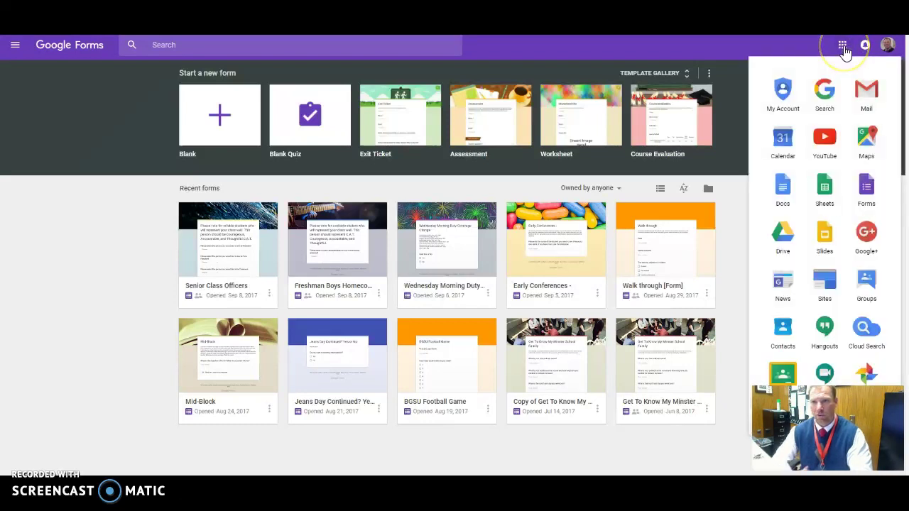
click(881, 195)
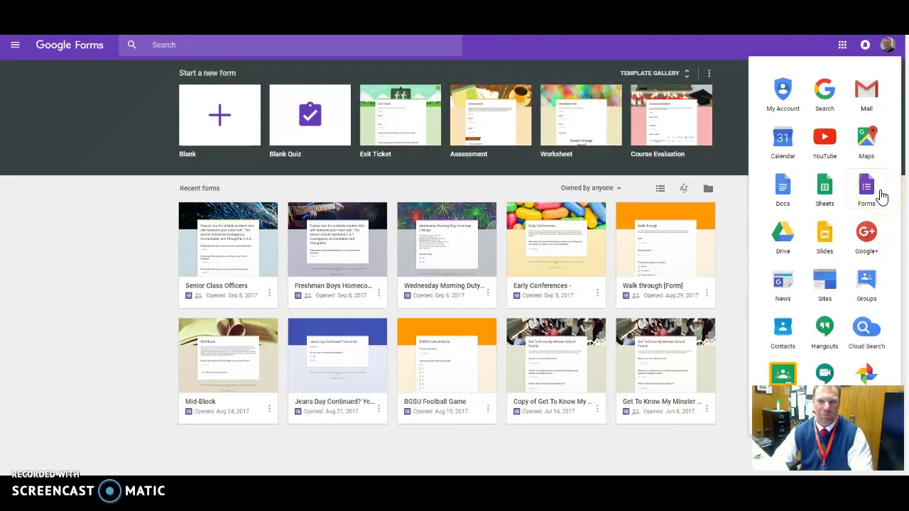
click(122, 246)
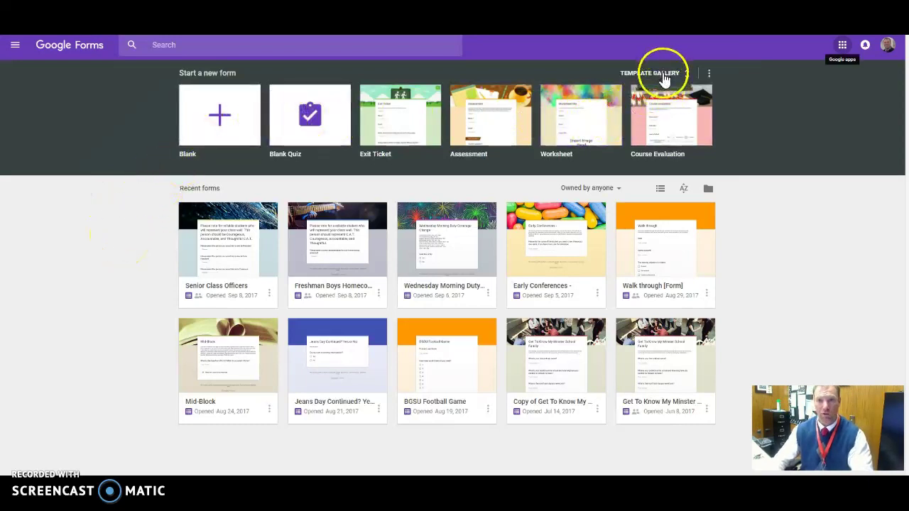
Step: Open the existing Senior Class Officers form and preview it as respondents see it
click(194, 135)
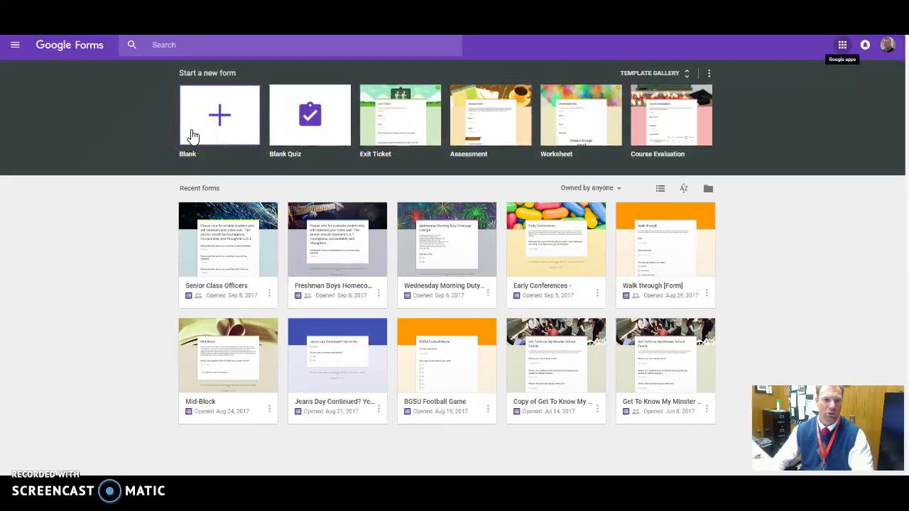
click(217, 154)
click(238, 235)
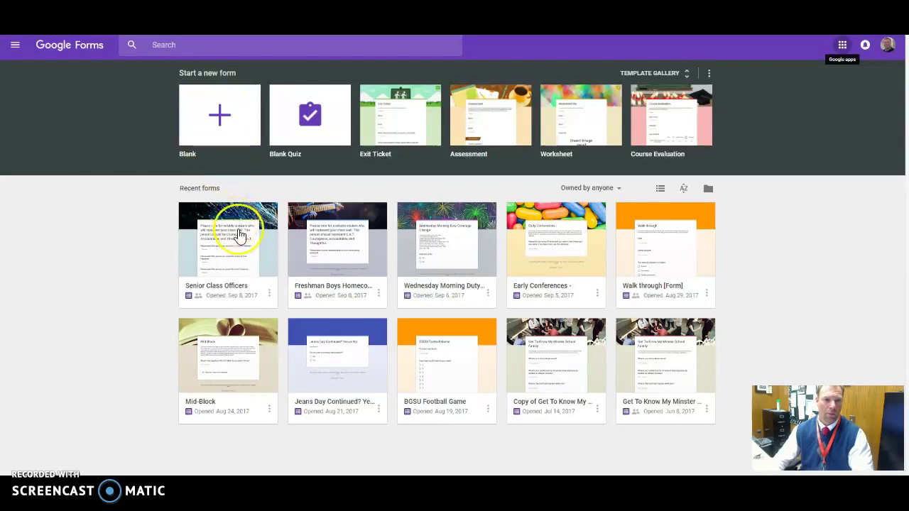
click(265, 260)
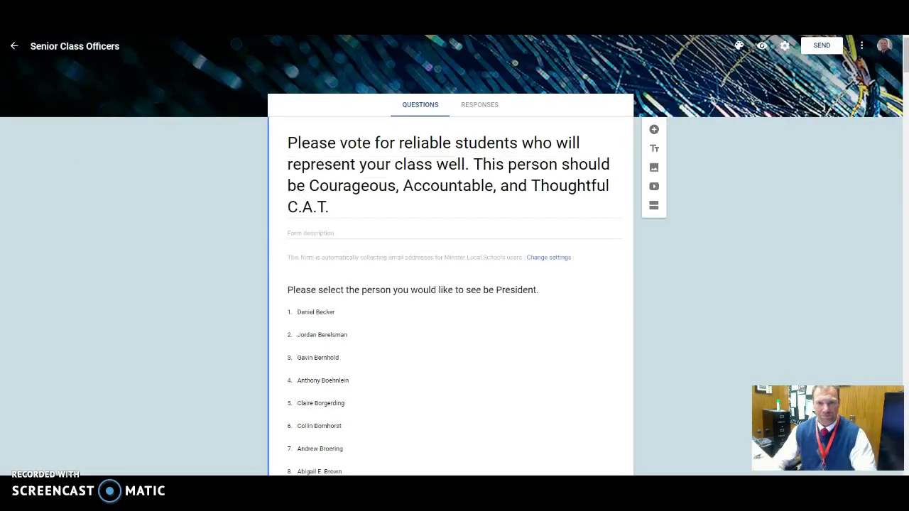
click(763, 46)
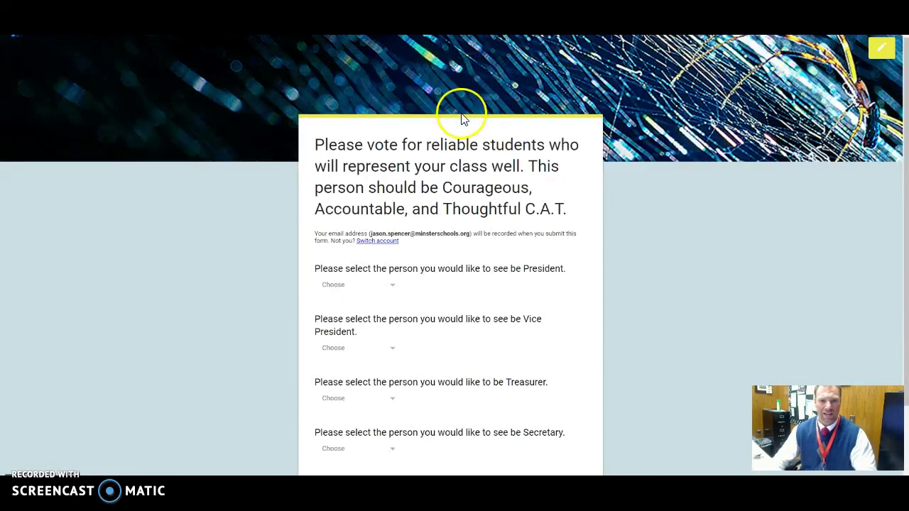
scroll(462, 118, down, 1)
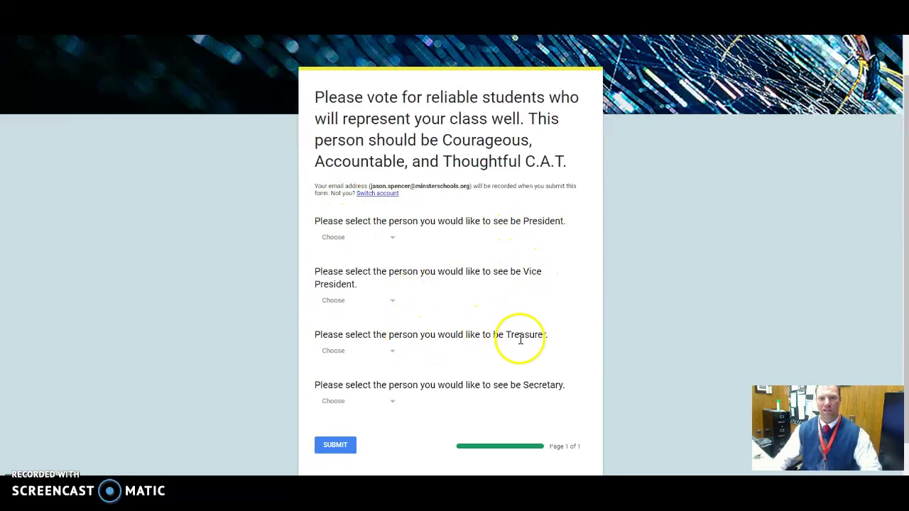
Step: Look through the full candidate lists of the President and Vice President dropdown questions without choosing anyone
click(394, 245)
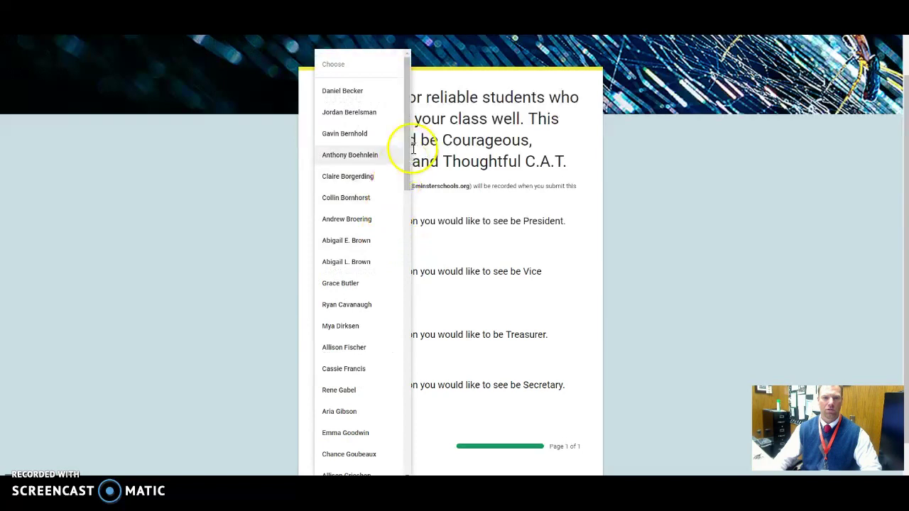
drag(411, 140, 411, 405)
click(625, 359)
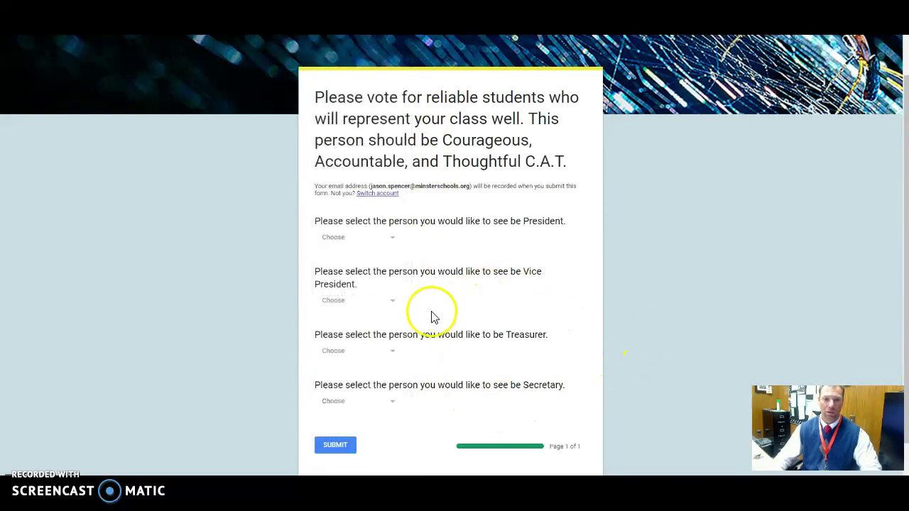
click(393, 307)
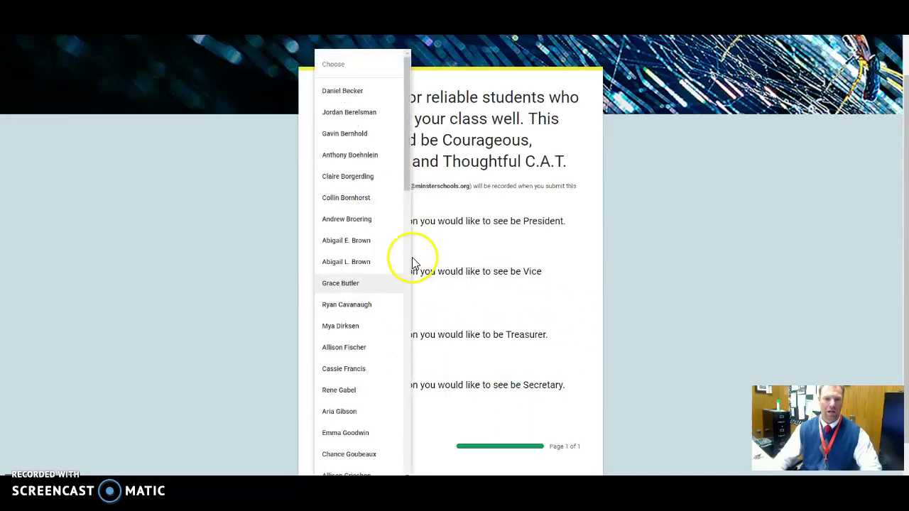
drag(414, 187, 427, 463)
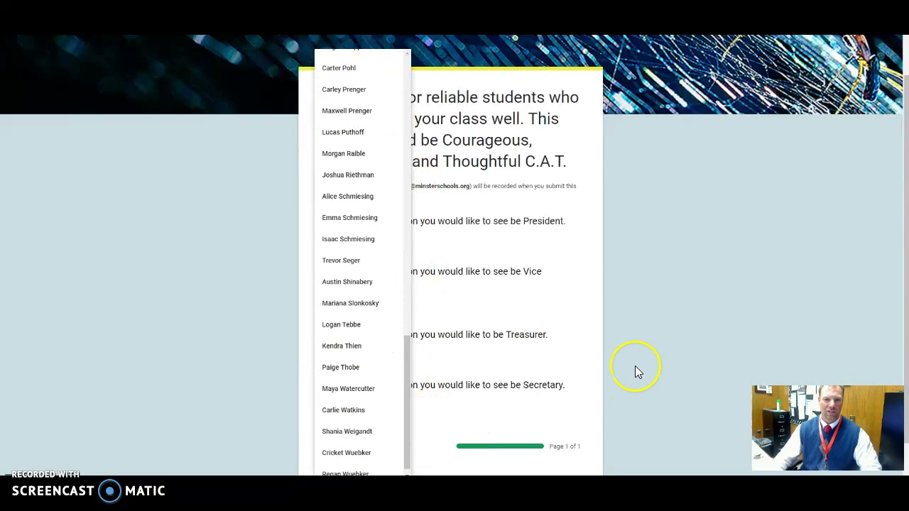
click(657, 355)
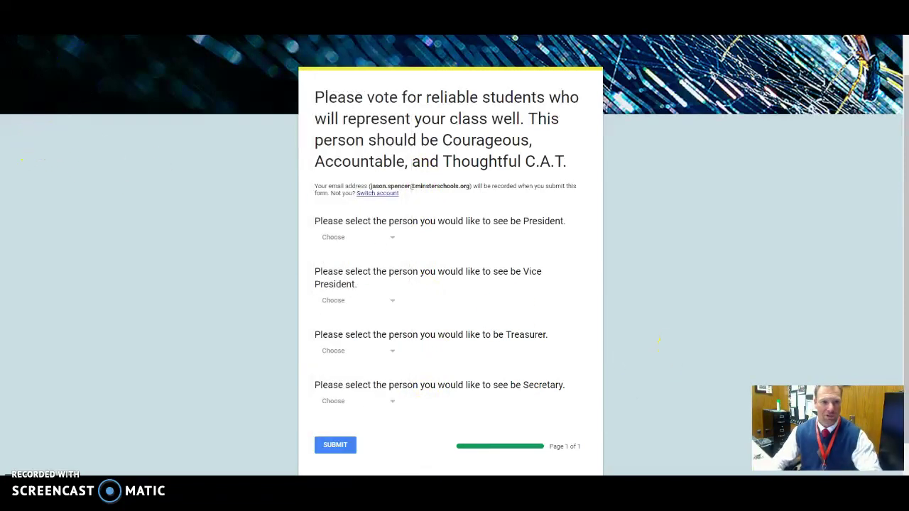
Step: Leave the form preview and create a new blank form in Google Forms from a new browser tab
key(ctrl+shift+Tab)
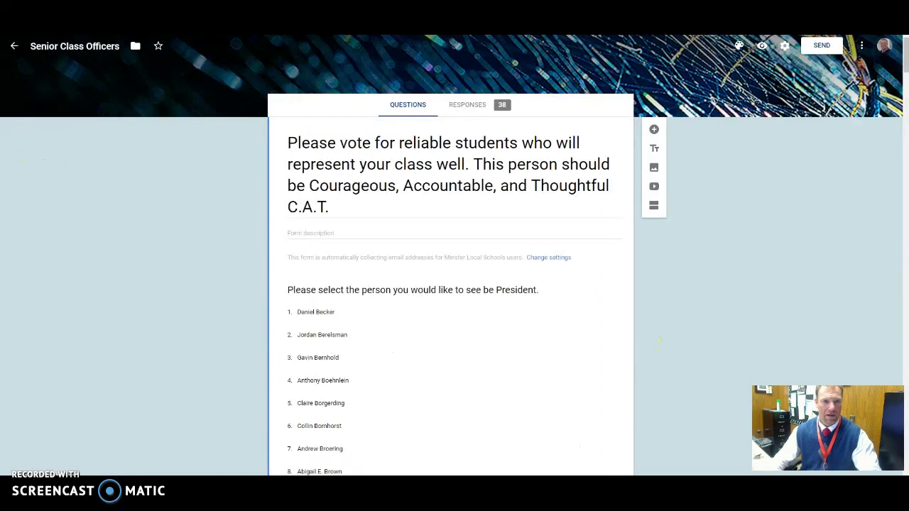
key(ctrl+Tab)
key(ctrl+shift+Tab)
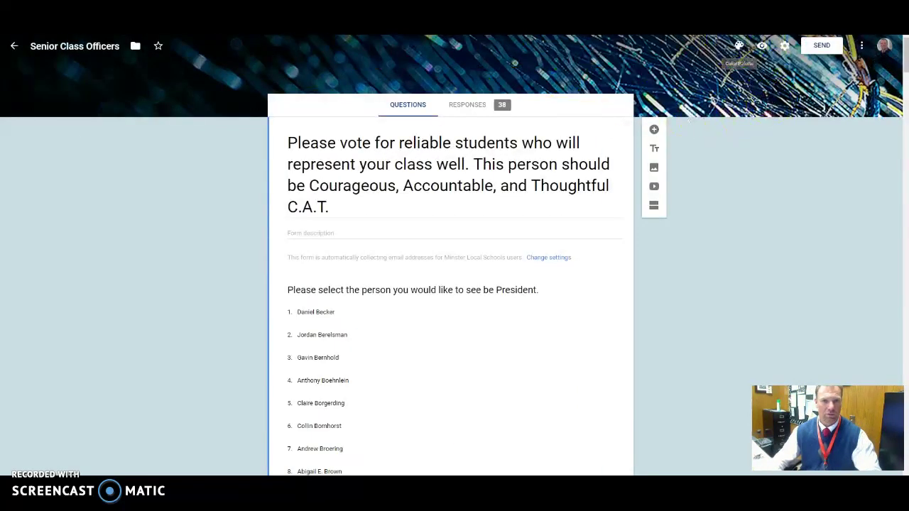
key(ctrl+t)
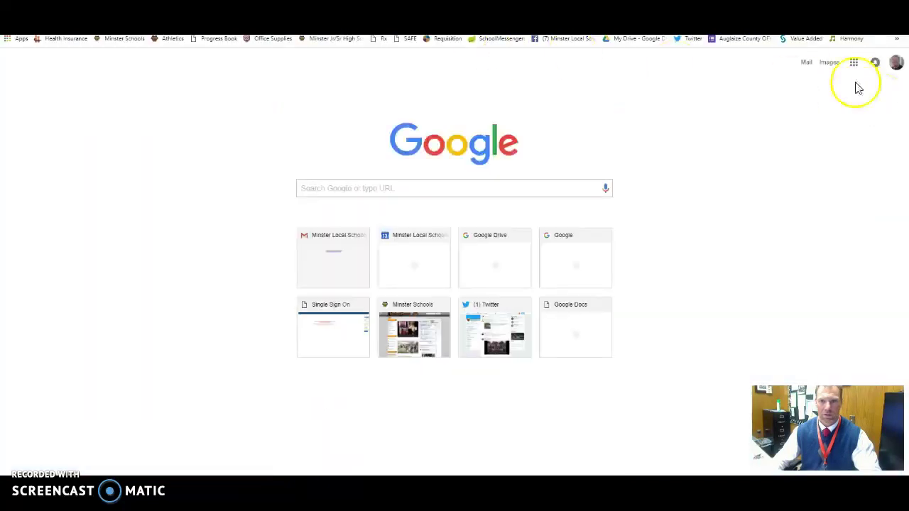
click(853, 62)
click(869, 206)
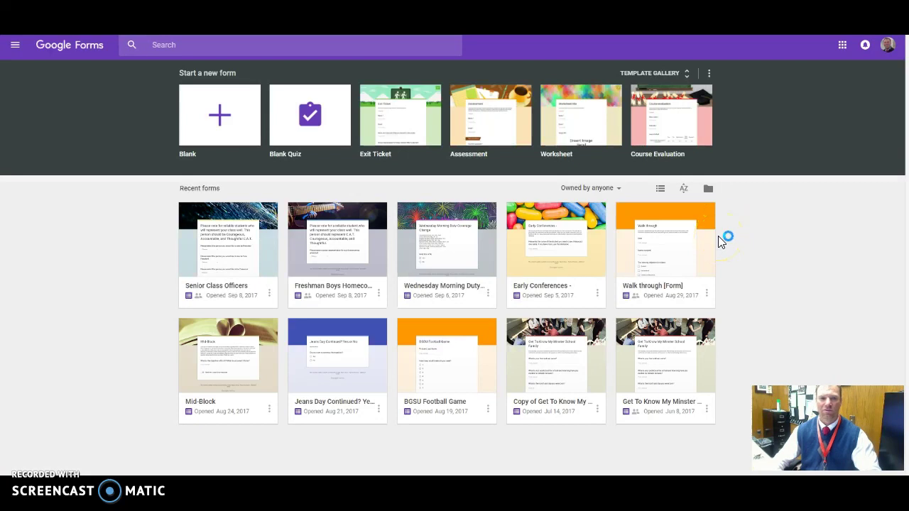
click(217, 117)
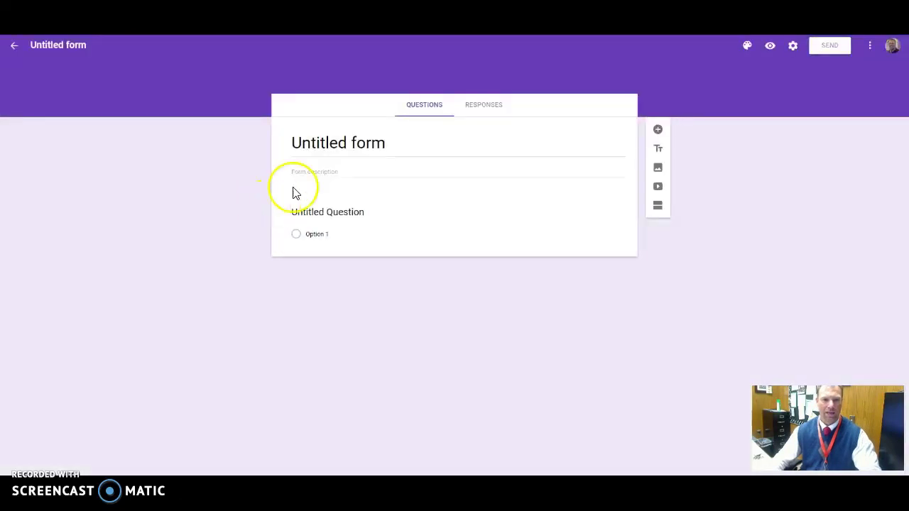
Step: Title the new form "Class Officers" and leave its description empty
click(322, 147)
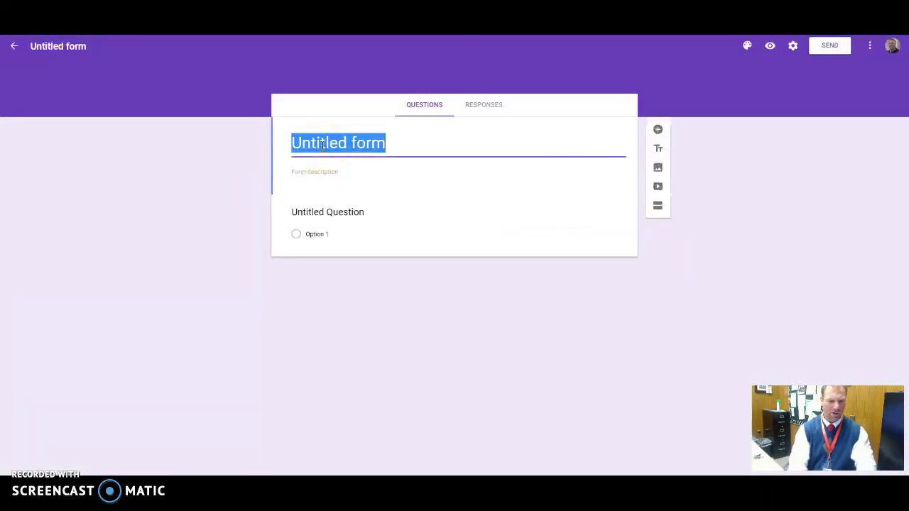
text(Class Officers)
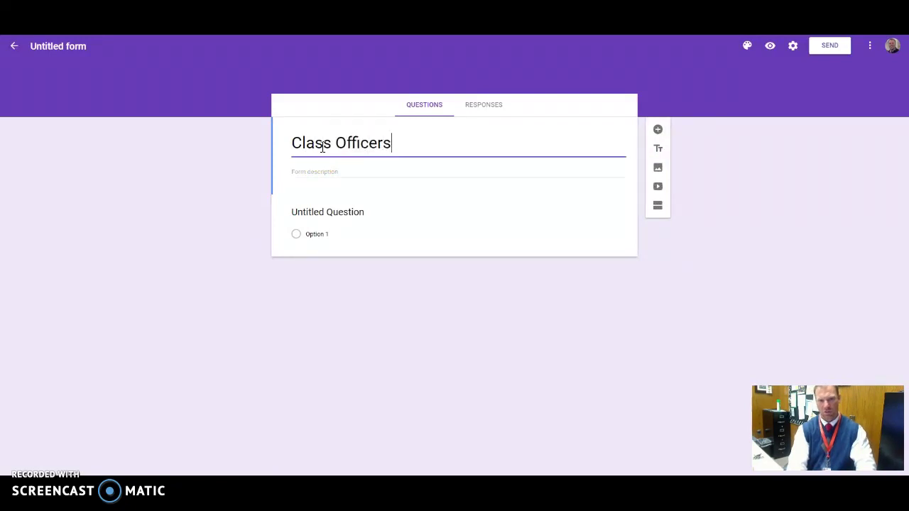
click(336, 174)
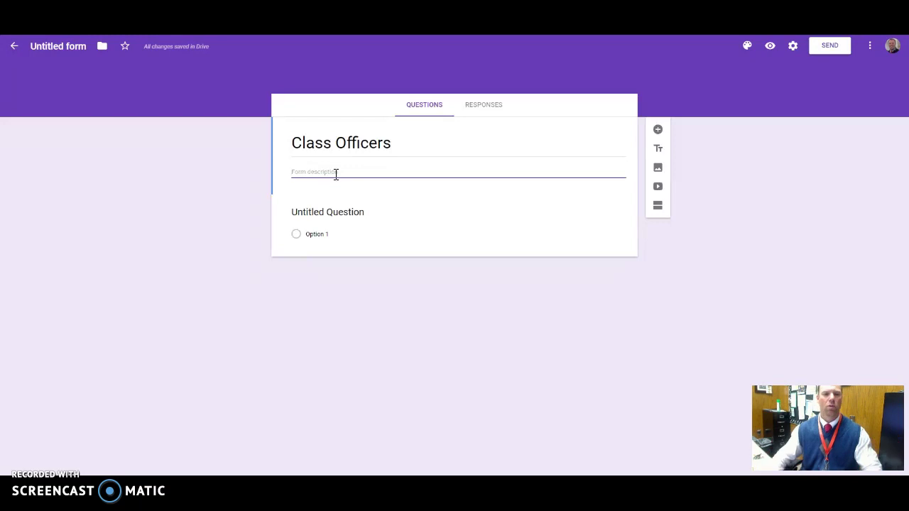
Step: Word the first question "Please vote for class president" and set its question type to Dropdown
click(322, 213)
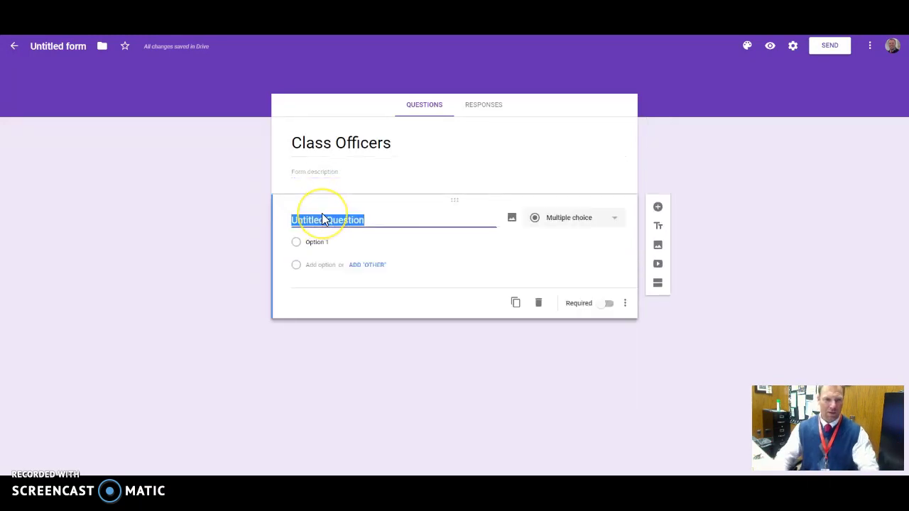
text(Please note for class president)
click(590, 220)
click(586, 263)
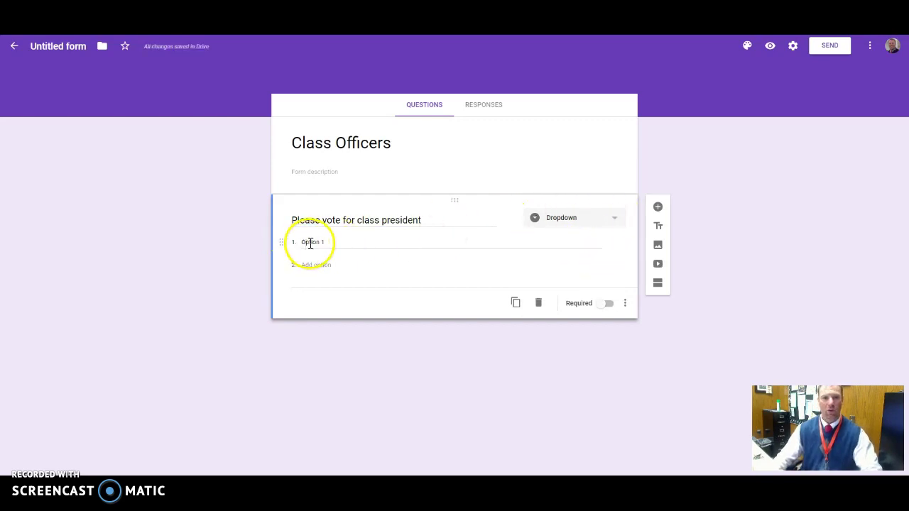
Step: Switch to the Senior Class List.xlsx spreadsheet and copy the students' first and last names in rows 2 to 62
key(ctrl+Tab)
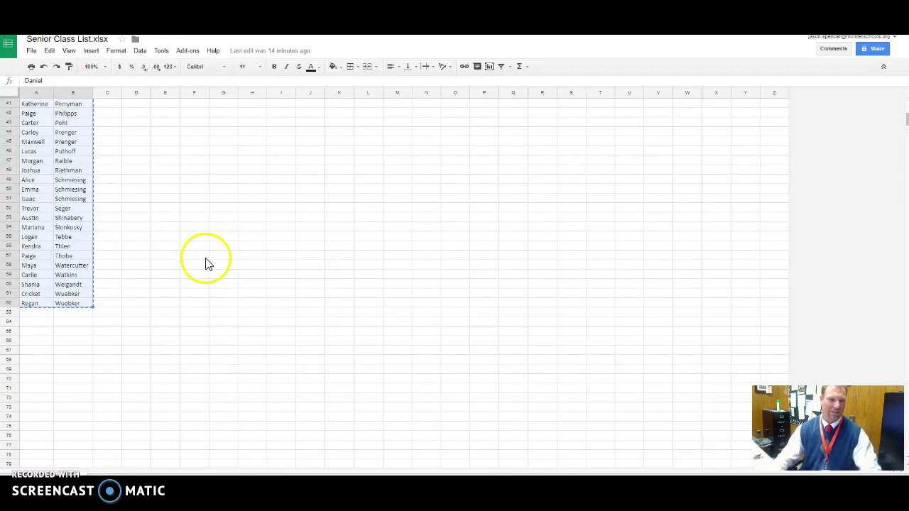
scroll(206, 283, up, 1)
scroll(206, 282, up, 6)
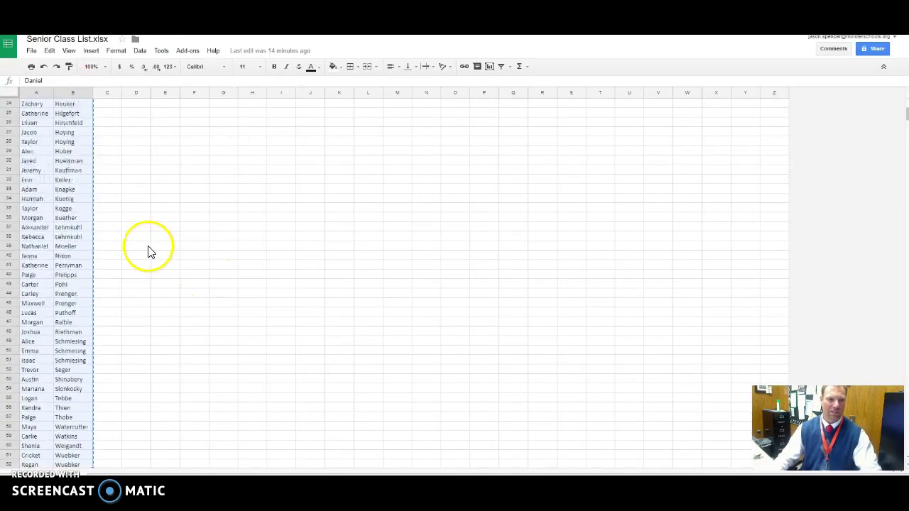
scroll(137, 245, up, 7)
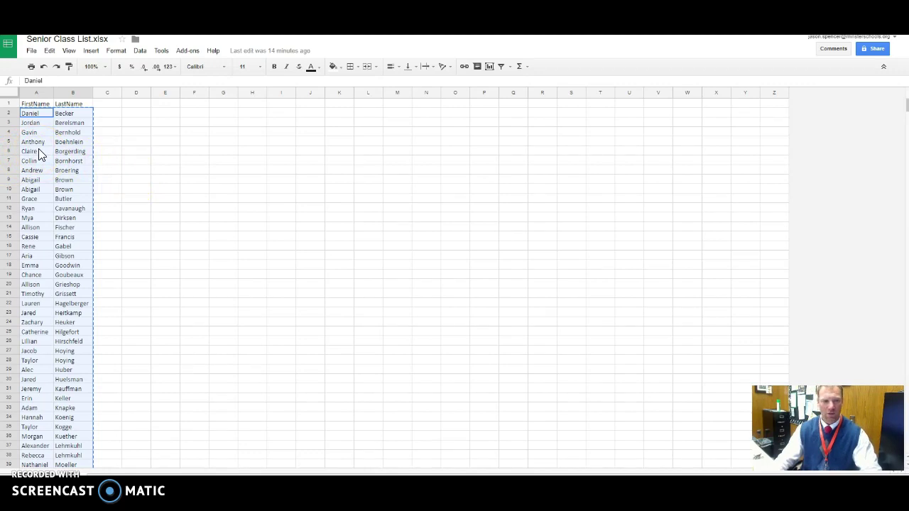
right_click(57, 150)
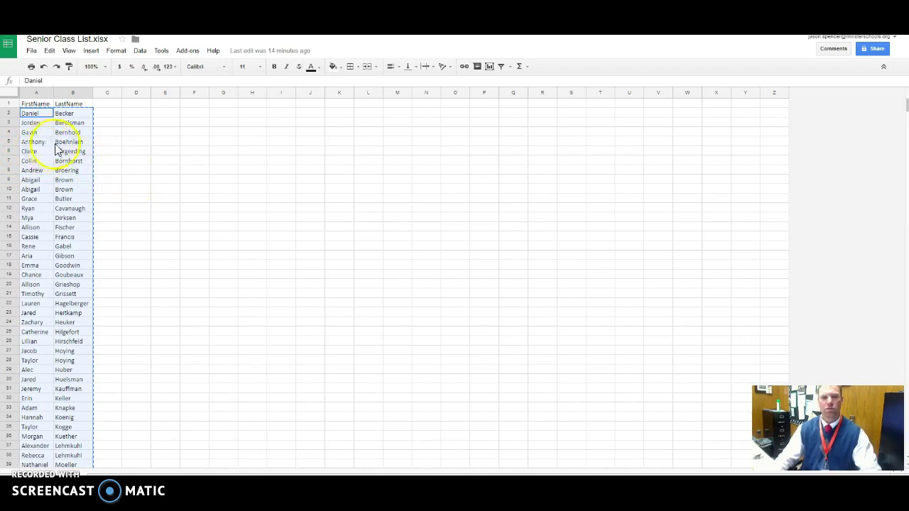
click(69, 172)
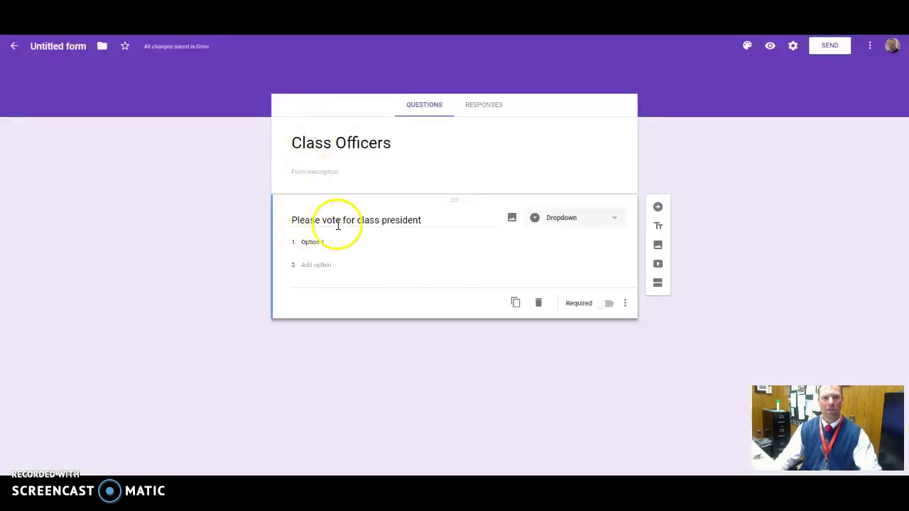
Step: Back in the Class Officers form, paste the copied student names over Option 1 as the president question's dropdown options
click(325, 242)
right_click(325, 242)
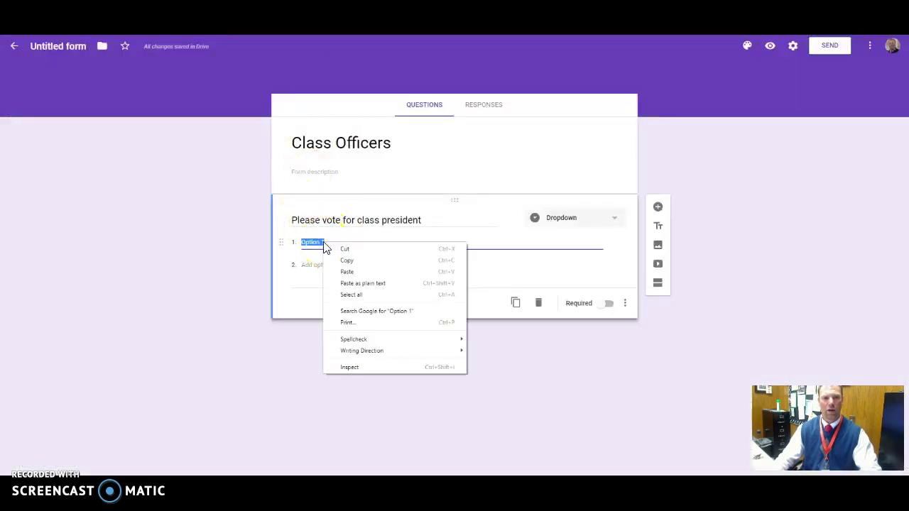
click(347, 272)
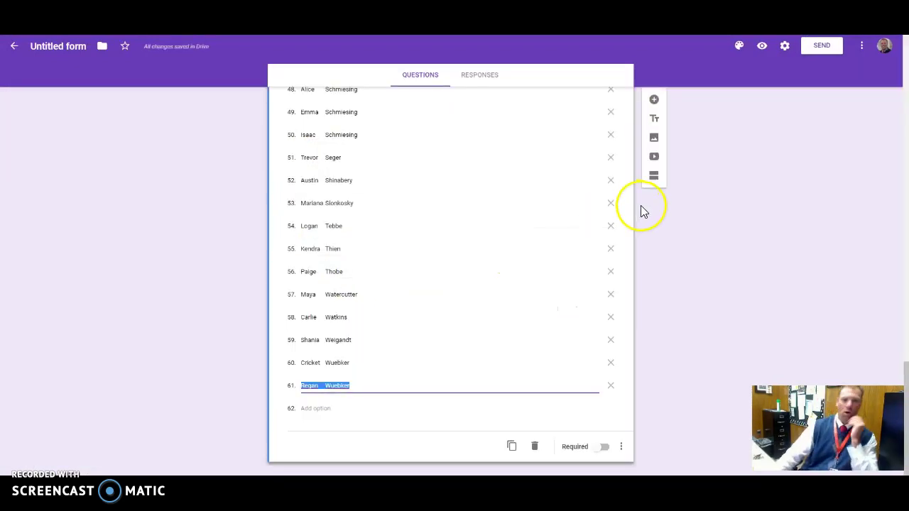
Step: Preview the Class Officers form, check the class president dropdown's choices, and return to the form editor
click(762, 48)
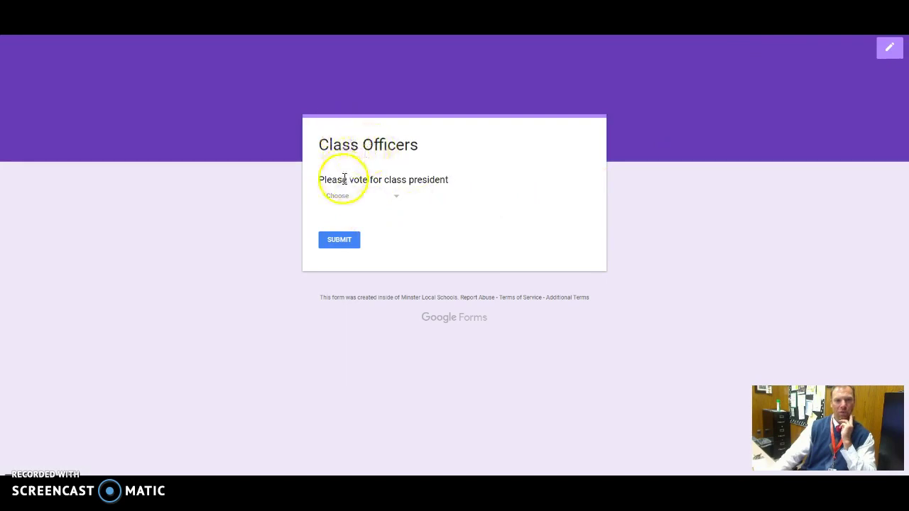
click(396, 204)
click(487, 178)
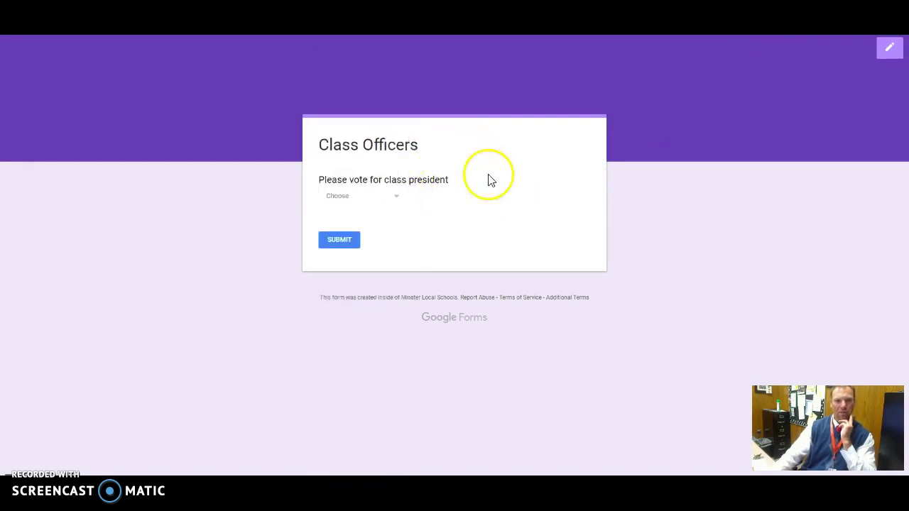
click(888, 54)
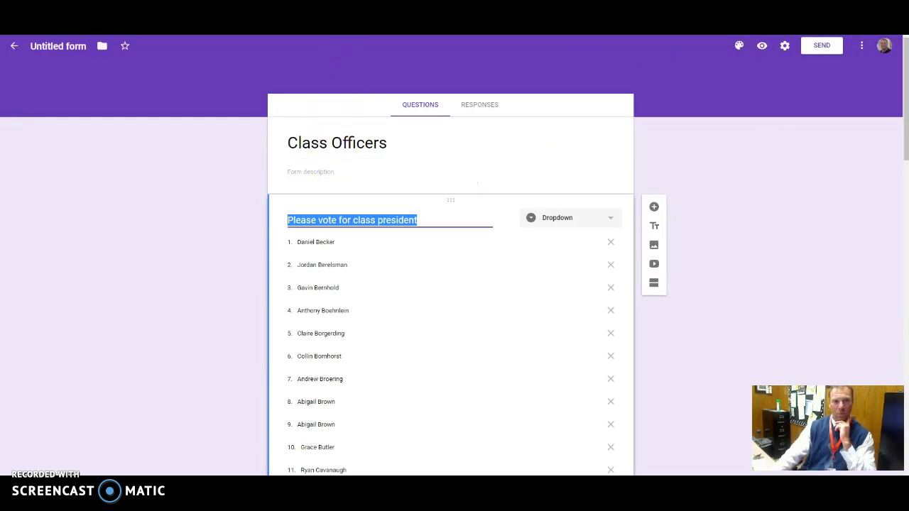
key(ctrl+Tab)
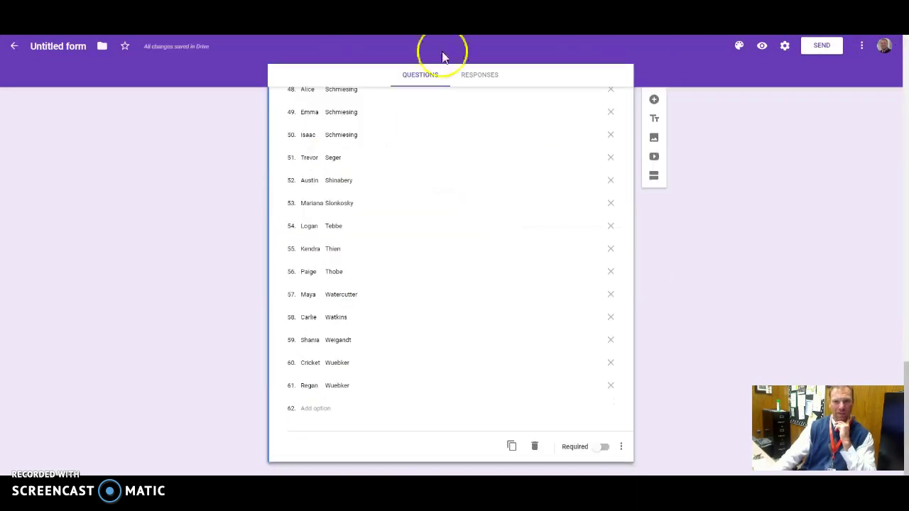
key(ctrl+Tab)
key(ctrl+Tab)
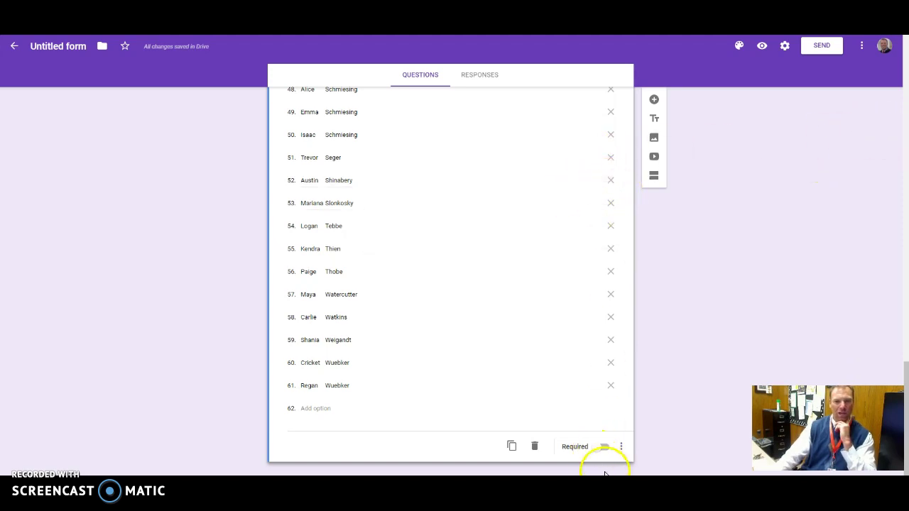
Step: Duplicate the class president question and reword the copy as "Please vote for class vice president"
click(512, 452)
drag(312, 423, 384, 421)
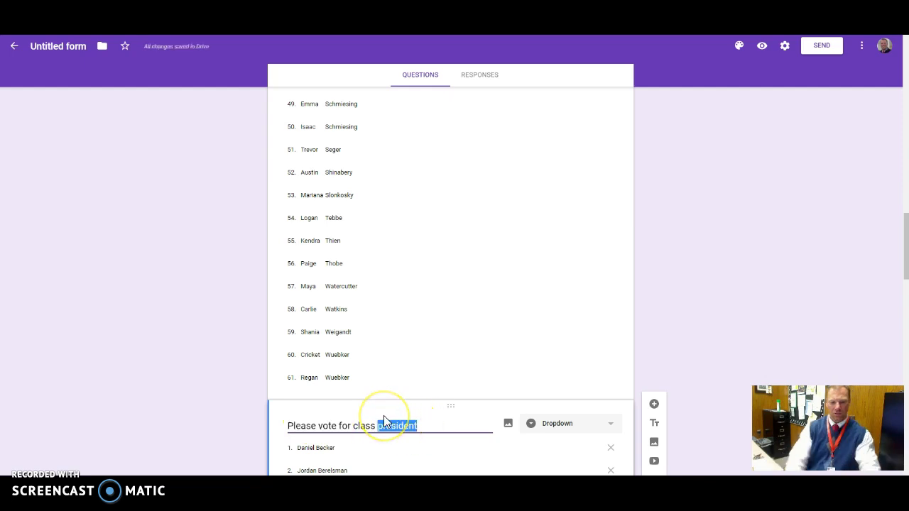
text(vice)
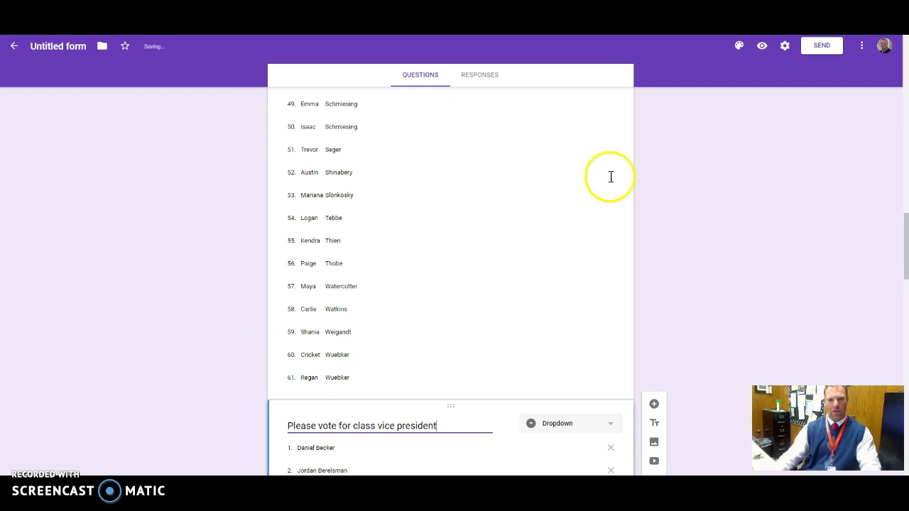
Step: Preview the form, check the class vice president dropdown's choices, and return to the form editor
click(762, 47)
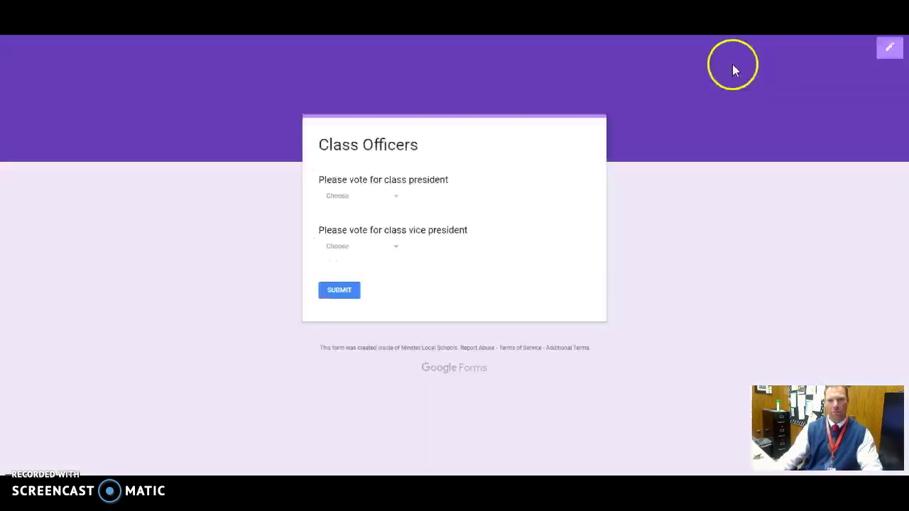
click(394, 254)
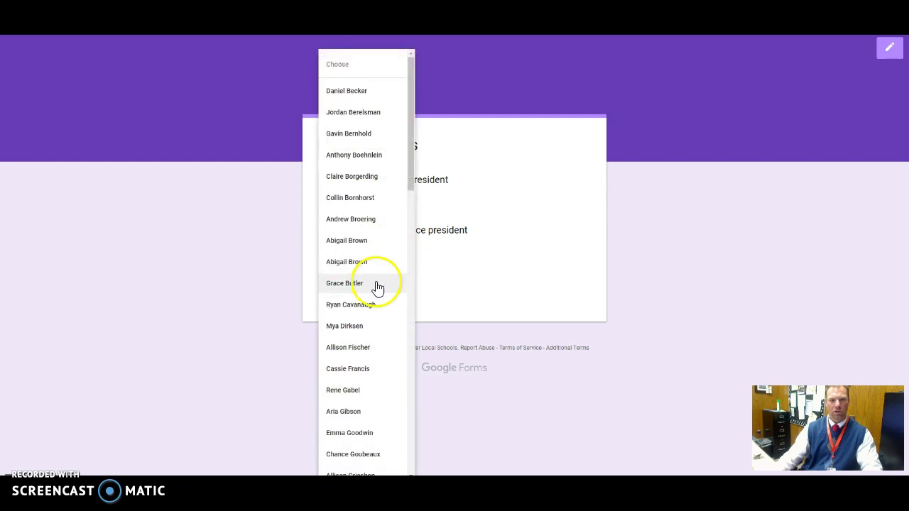
click(701, 154)
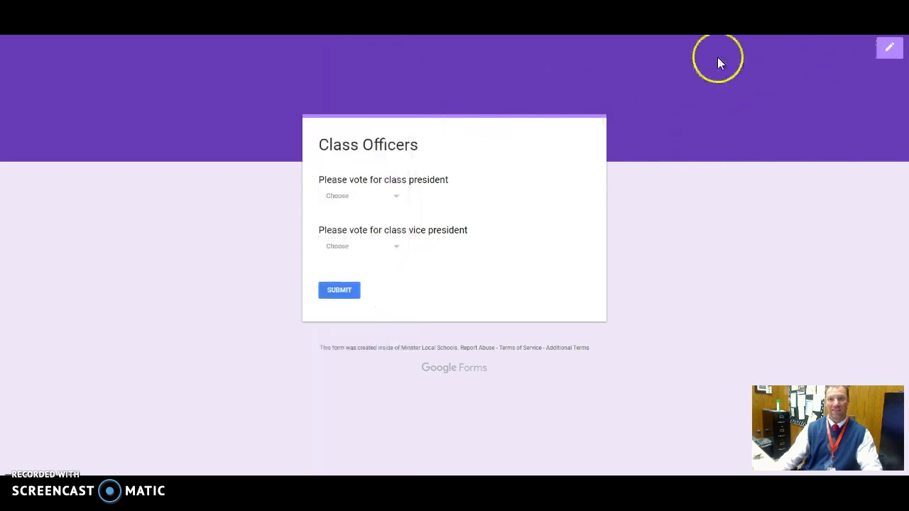
click(348, 21)
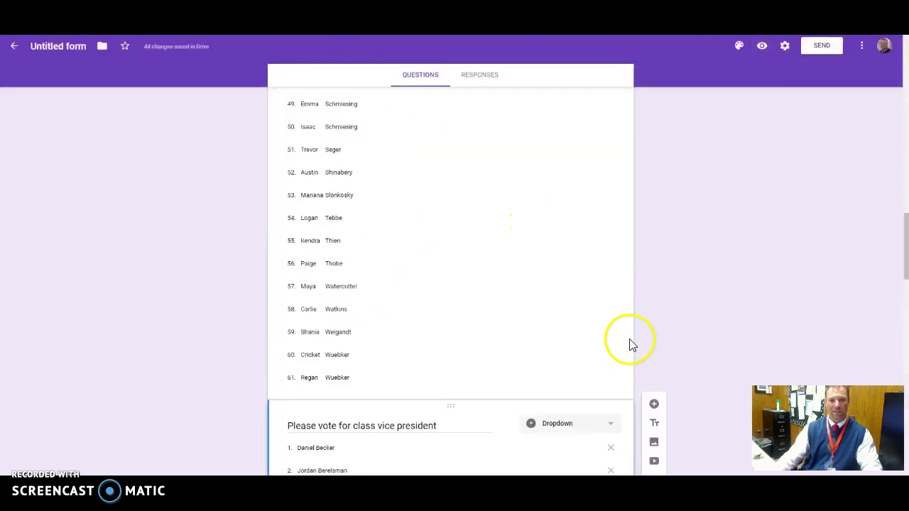
Step: Duplicate the class vice president question as a third dropdown question and select "president" in its title
drag(906, 222, 906, 424)
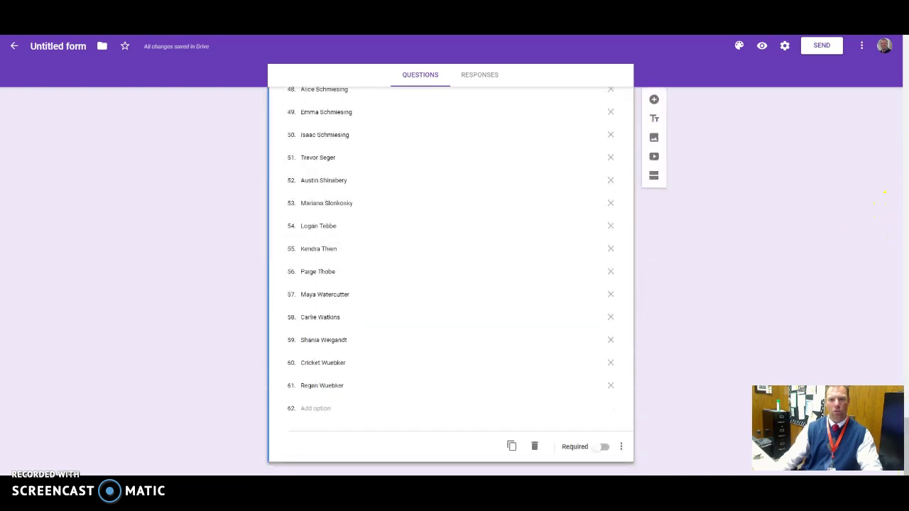
click(512, 446)
drag(448, 424, 395, 425)
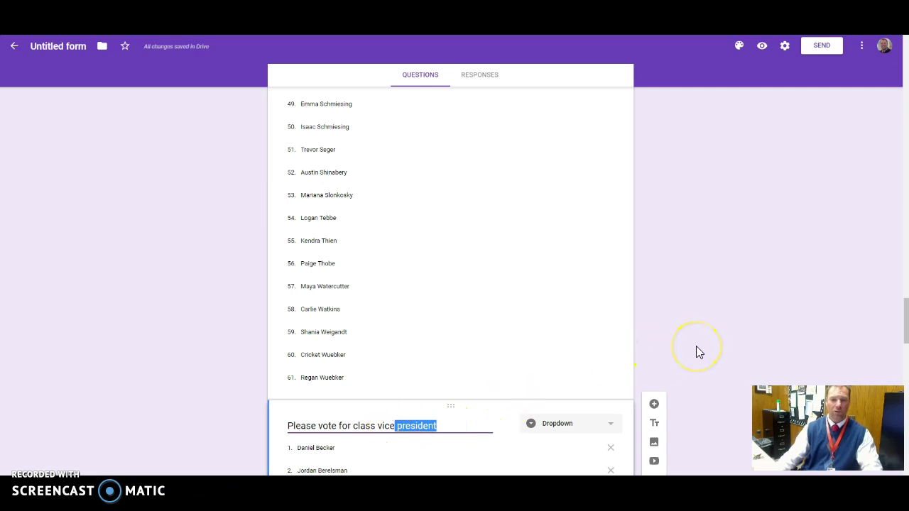
Step: Change the form's theme color to orange
drag(906, 316, 899, 86)
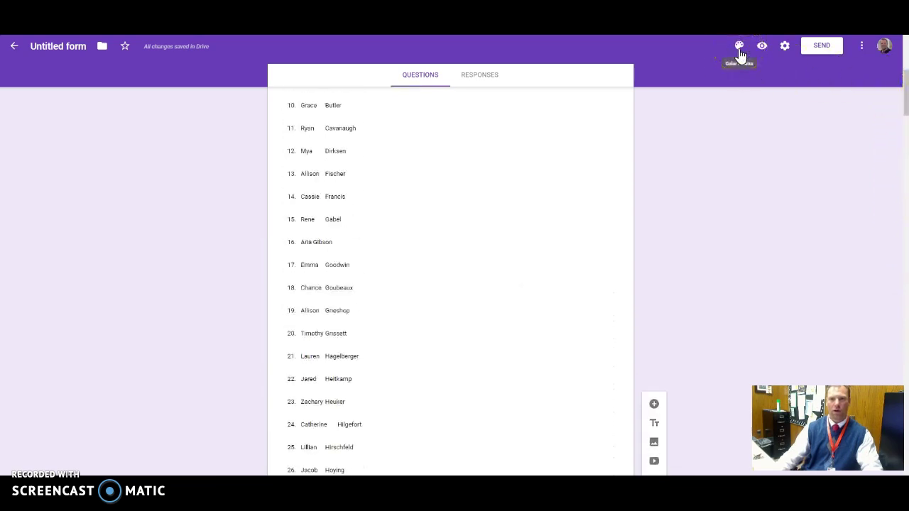
click(740, 50)
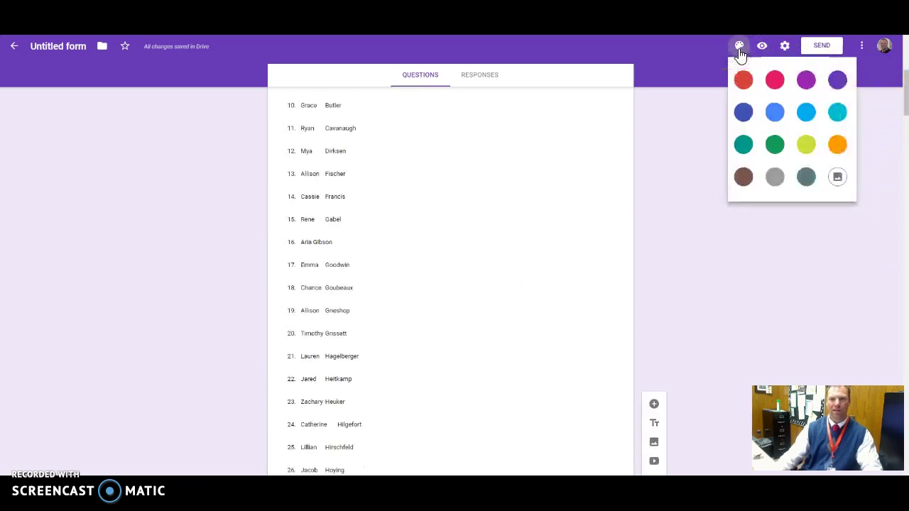
click(839, 148)
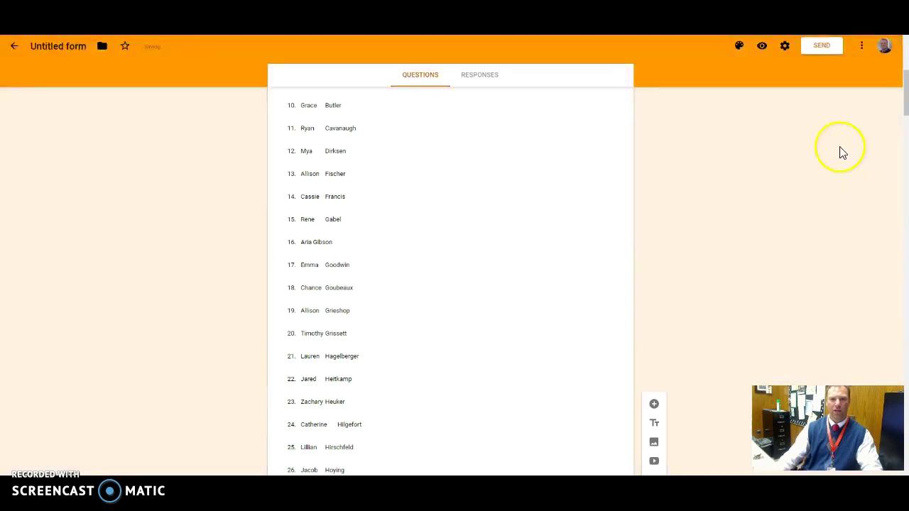
Step: Browse the header image themes, including the Birthday category, and close the theme gallery without choosing one
click(741, 52)
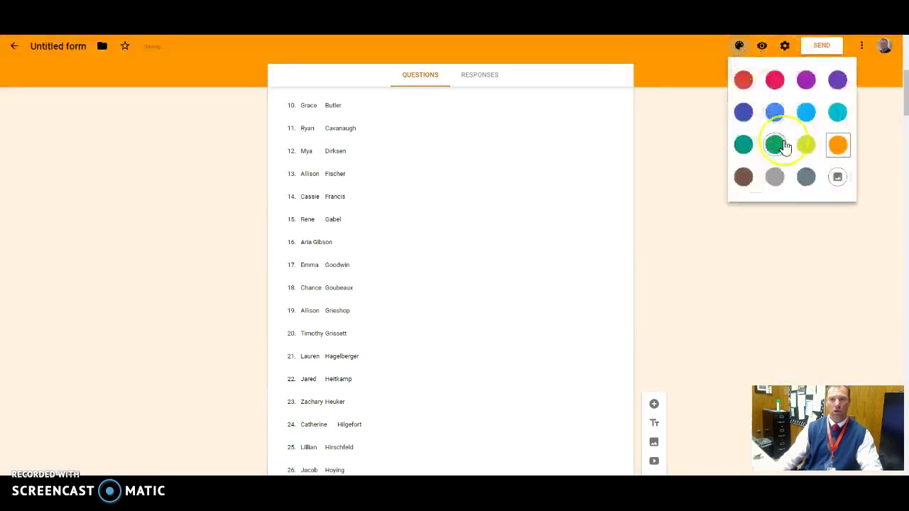
click(840, 180)
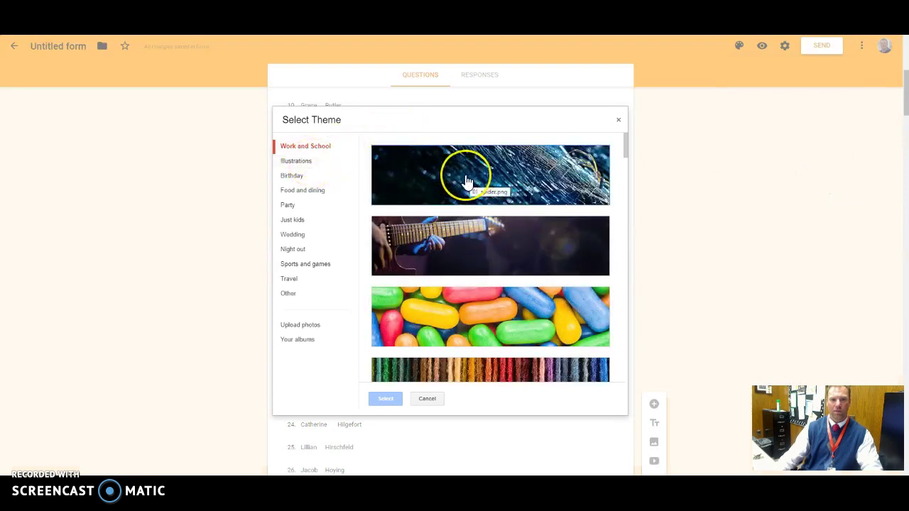
click(318, 175)
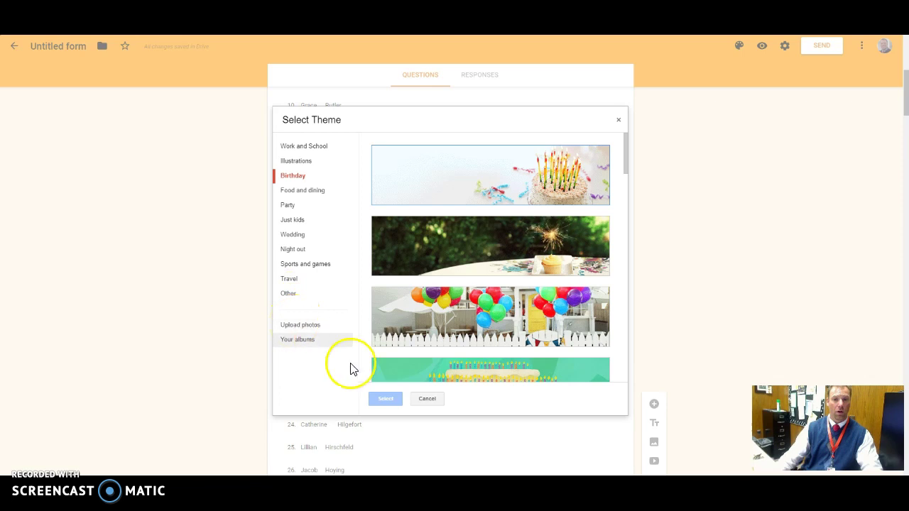
click(428, 405)
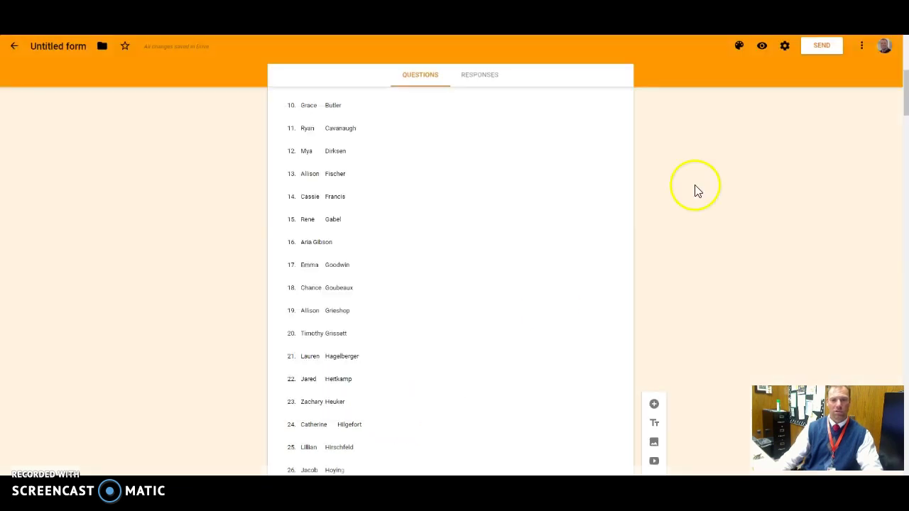
Step: Preview the Class Officers form in its new theme color and return to the form editor
click(762, 47)
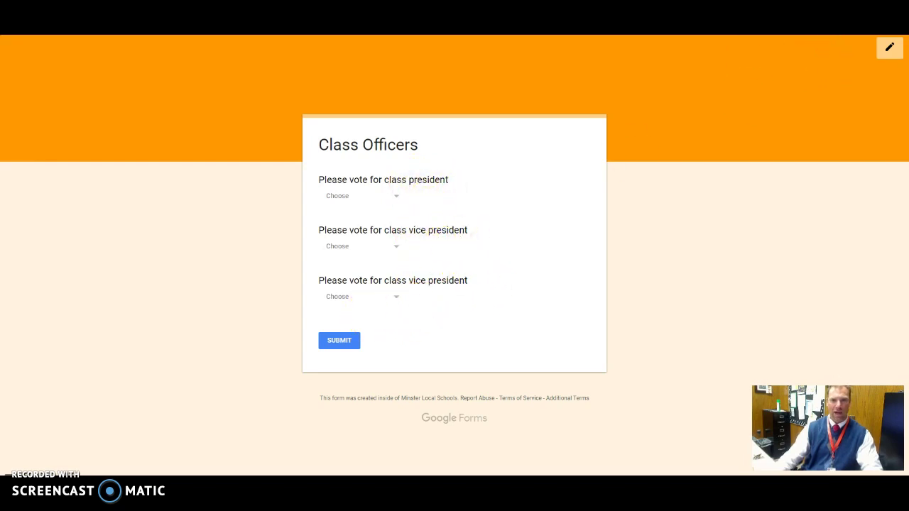
key(ctrl+w)
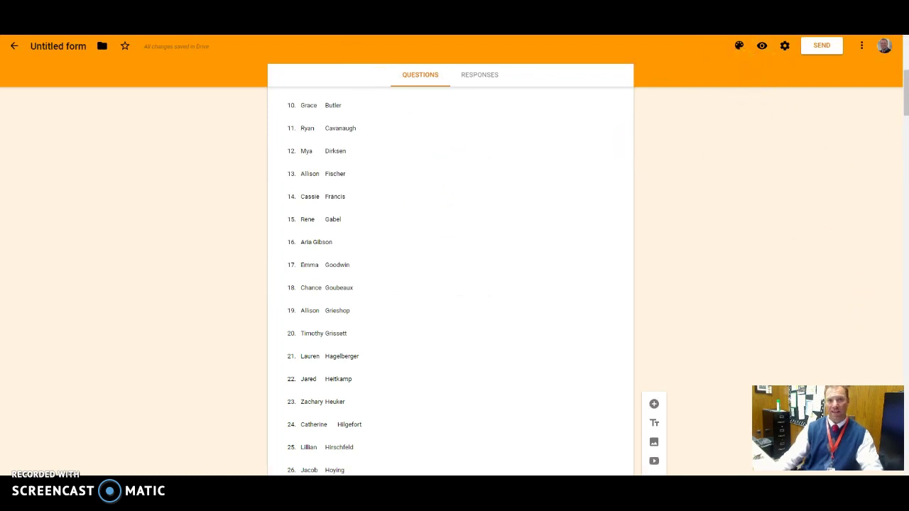
Step: Switch to the finished class ballot with the spider web header, check its President dropdown's choices, and return to the form editor
key(ctrl+Tab)
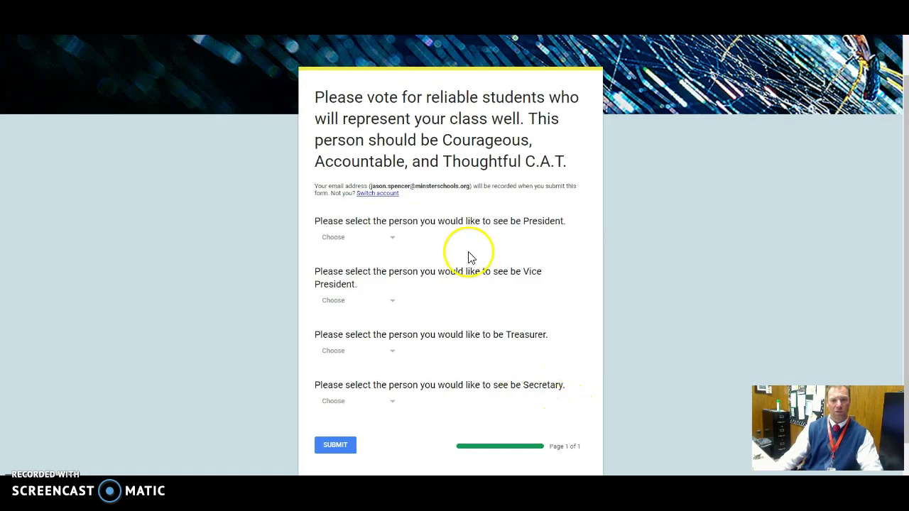
click(393, 242)
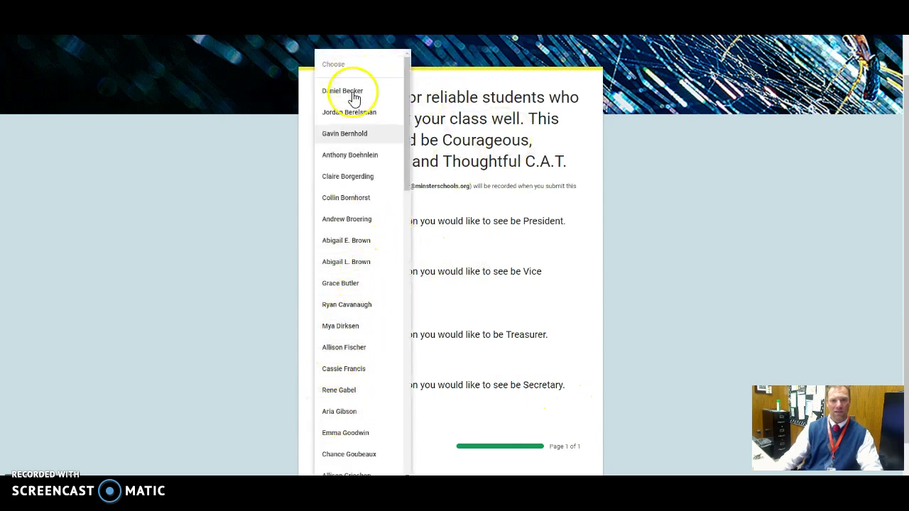
click(727, 335)
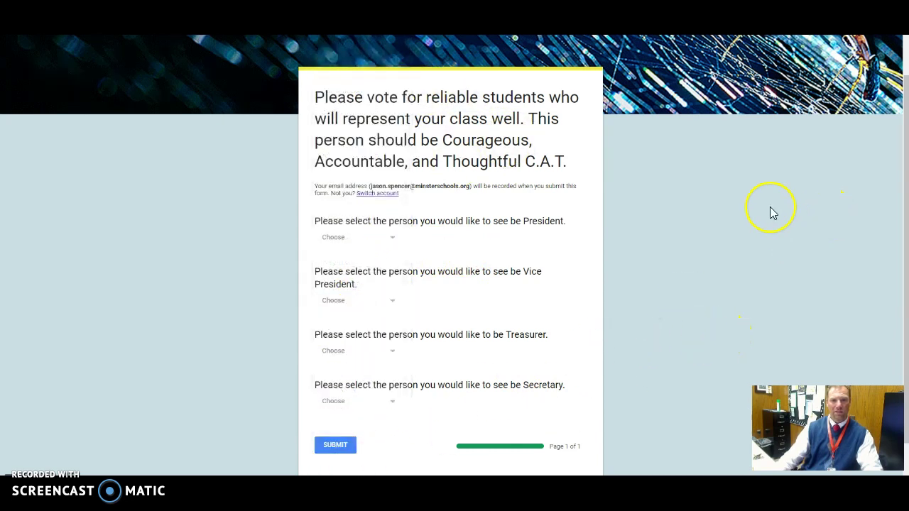
scroll(800, 92, up, 1)
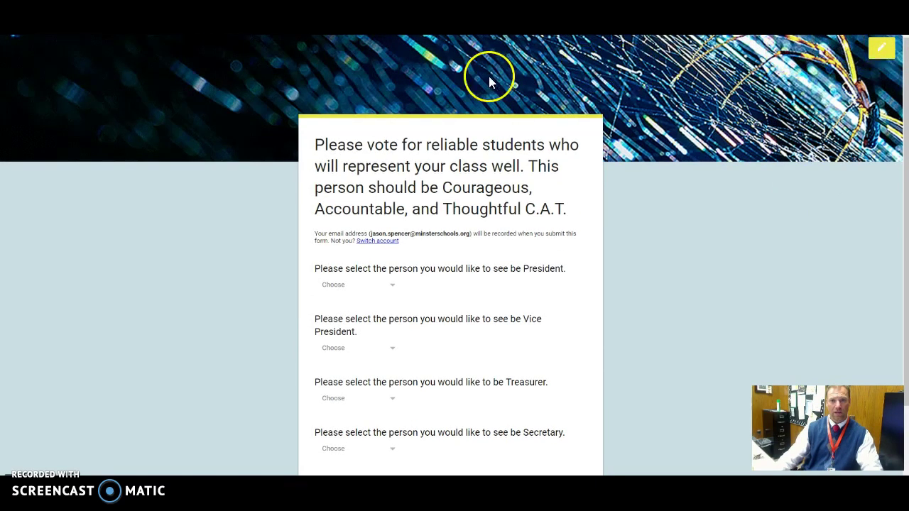
key(ctrl+shift+Tab)
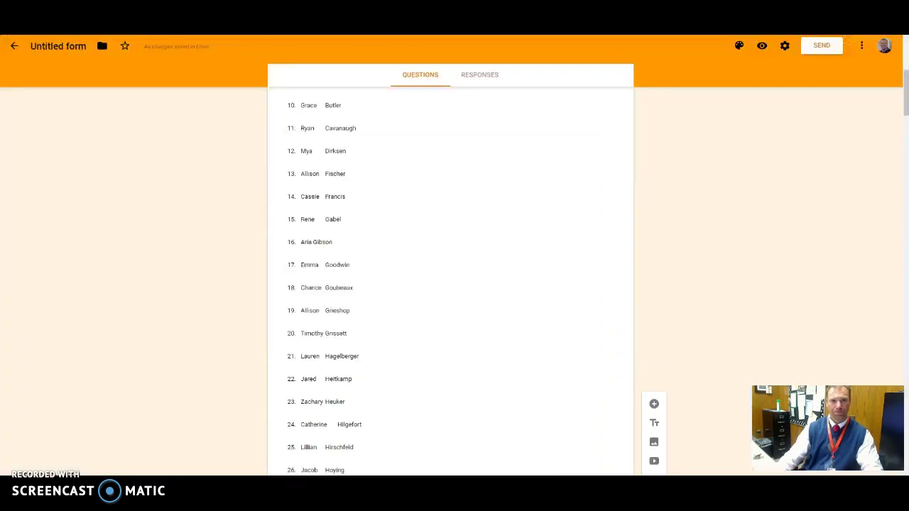
Step: Choose to send the form by link, shorten the URL, and copy it
click(825, 48)
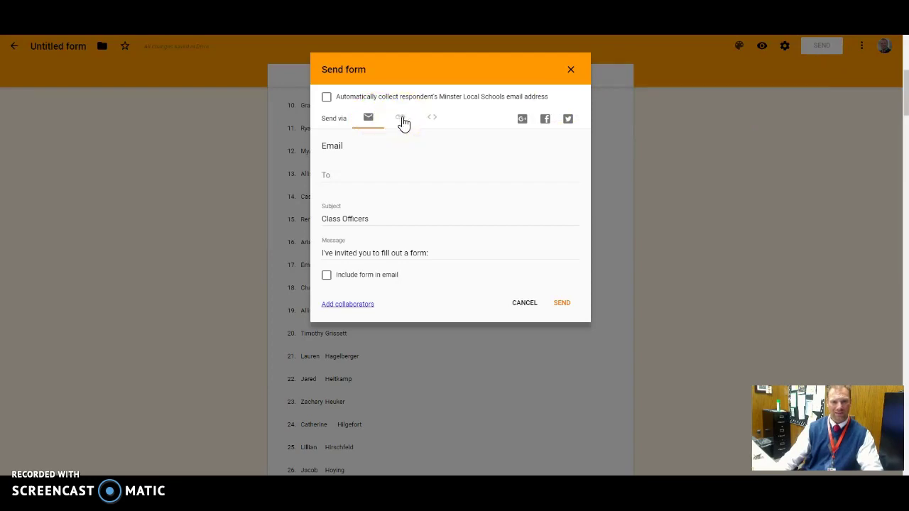
click(401, 119)
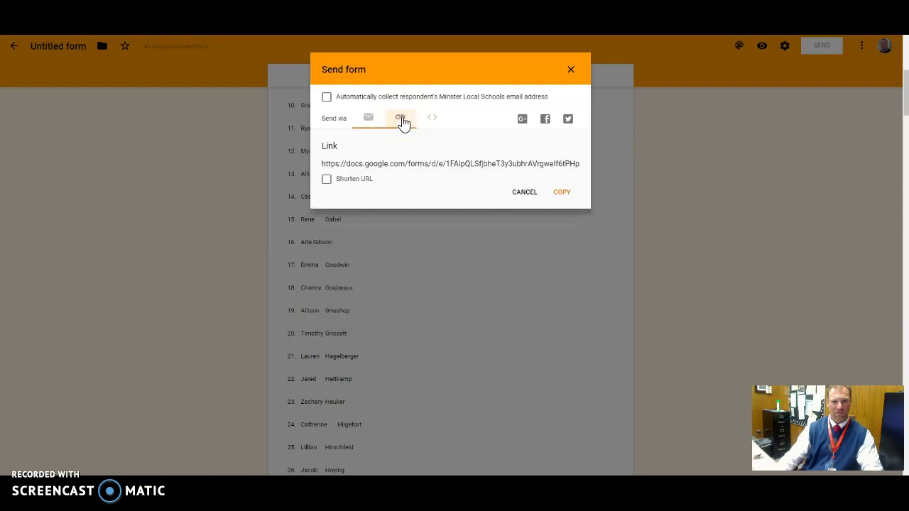
click(327, 181)
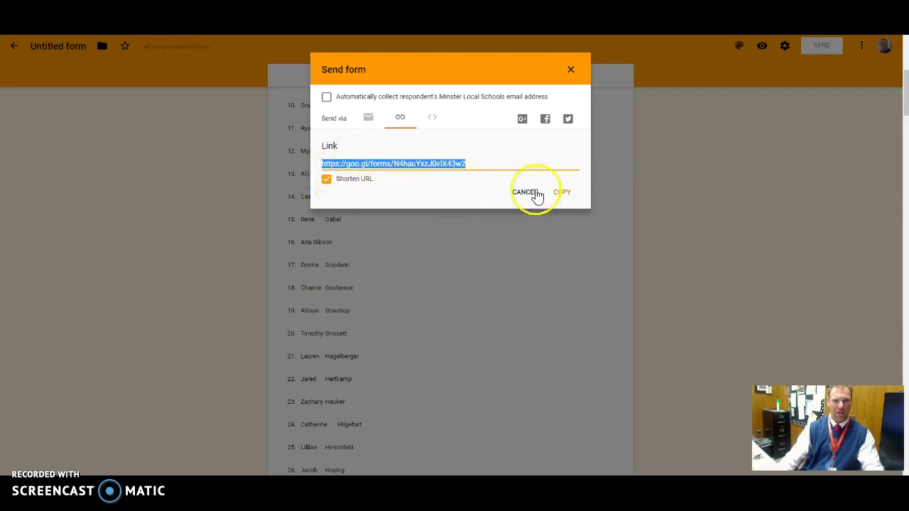
click(562, 195)
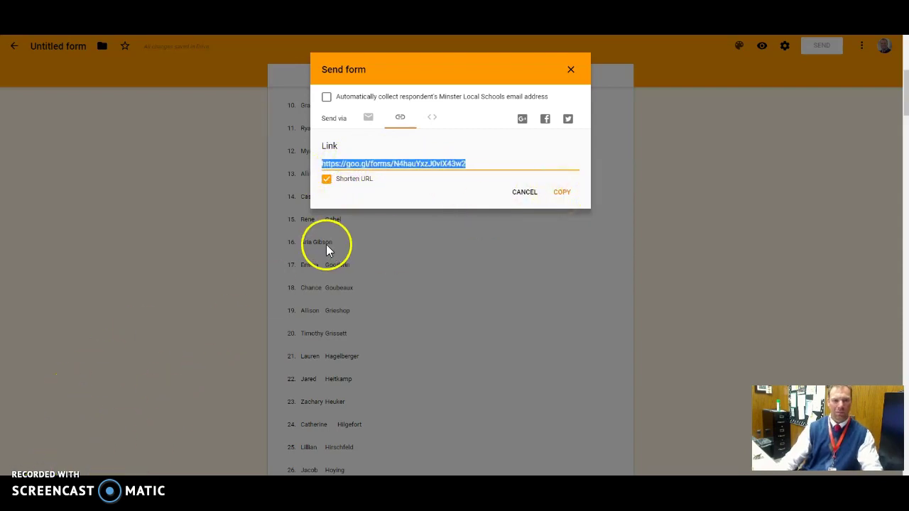
click(369, 163)
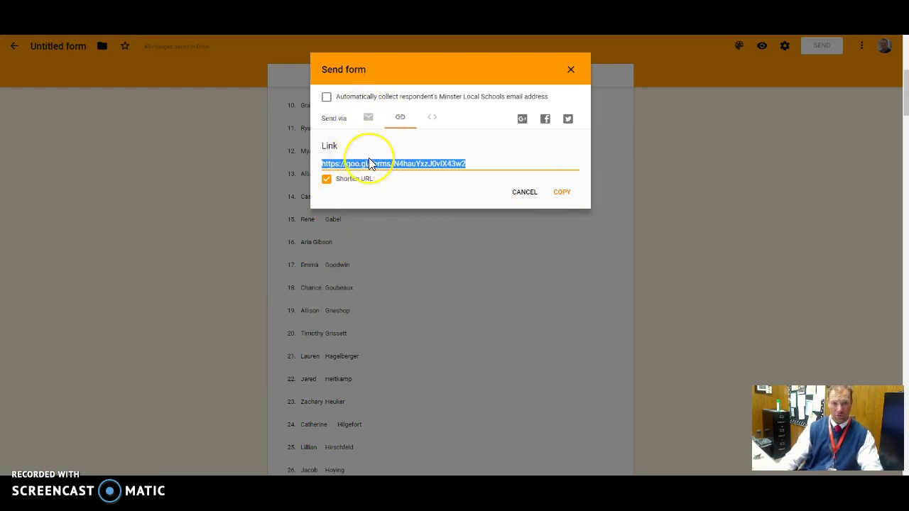
Step: Enable automatic collection of respondents' Minster Local Schools email addresses, copy the shortened link again, and close the send dialog
click(328, 99)
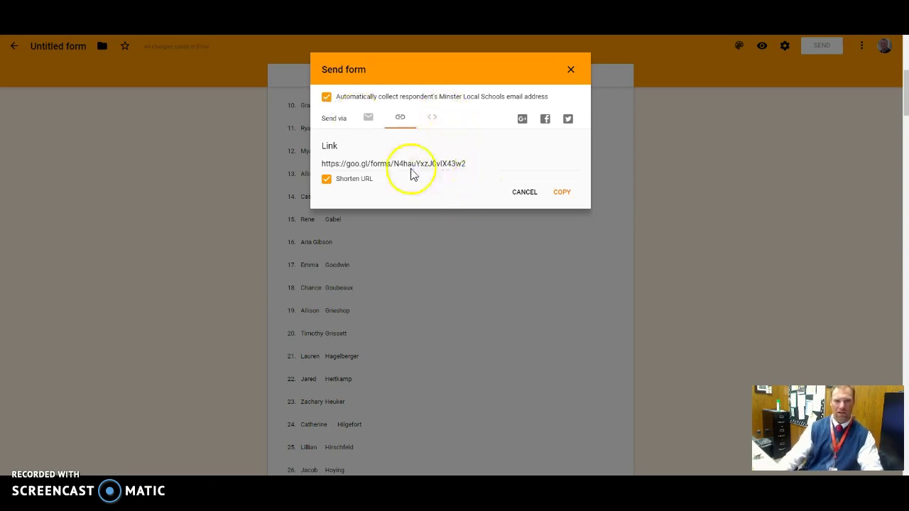
click(560, 192)
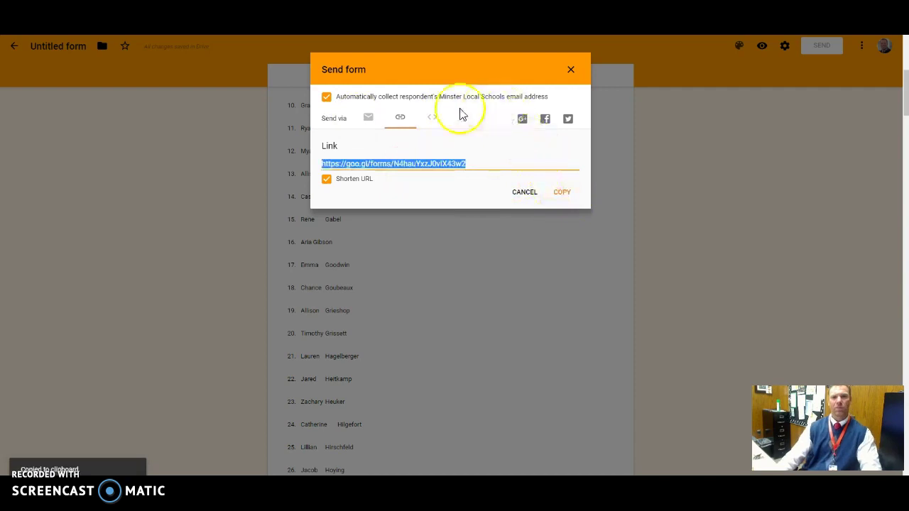
click(572, 68)
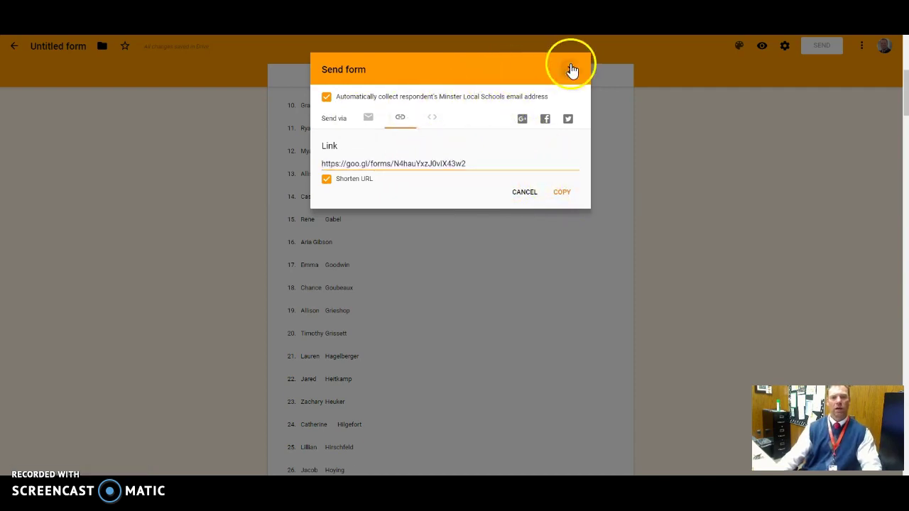
Step: In the form's general settings, turn off response receipts and limit respondents to 1 response
click(785, 48)
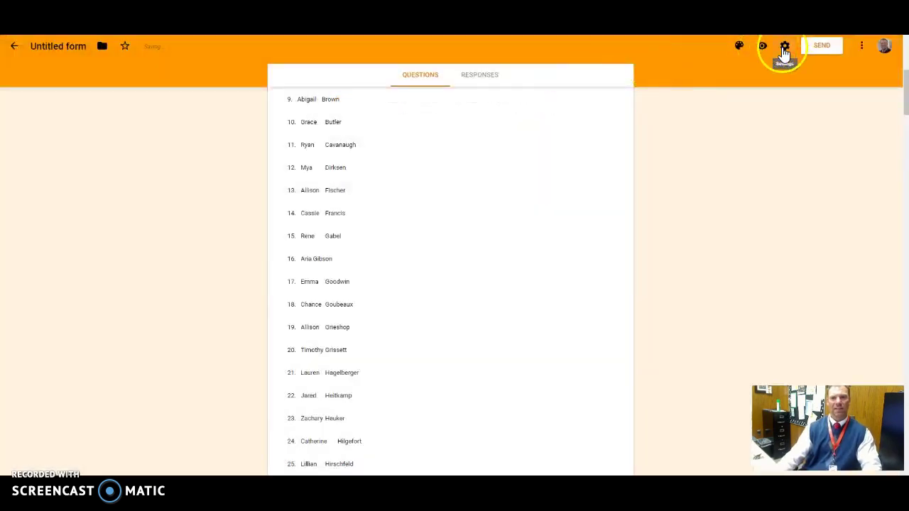
click(336, 98)
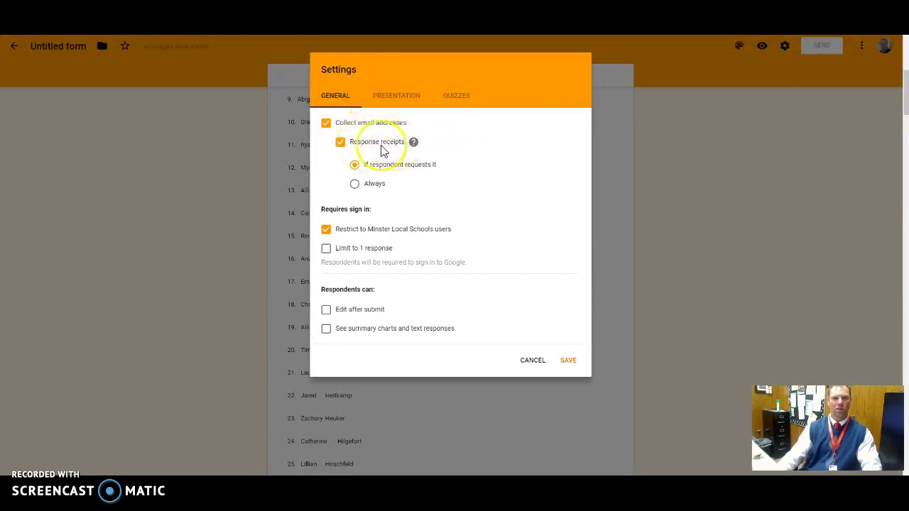
click(341, 144)
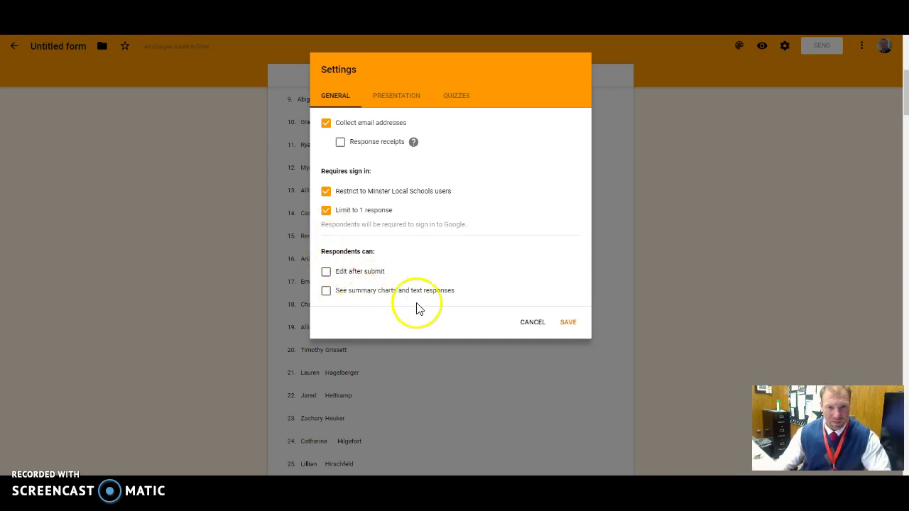
Step: Set the form's confirmation message to "Thank you for voting" and save the settings
click(403, 100)
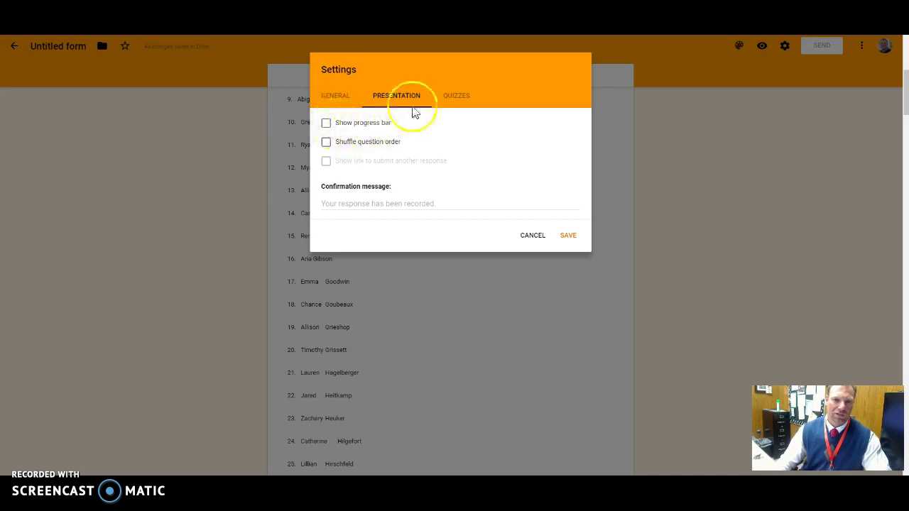
click(401, 206)
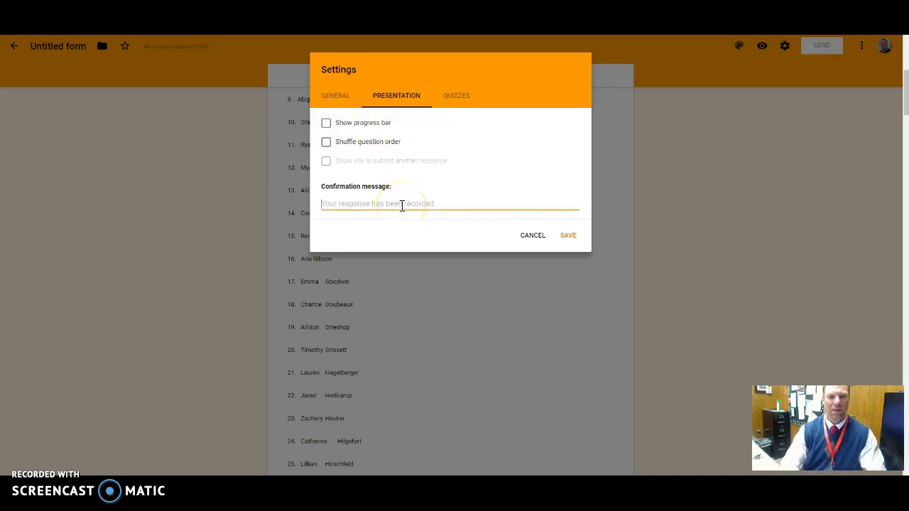
text(That)
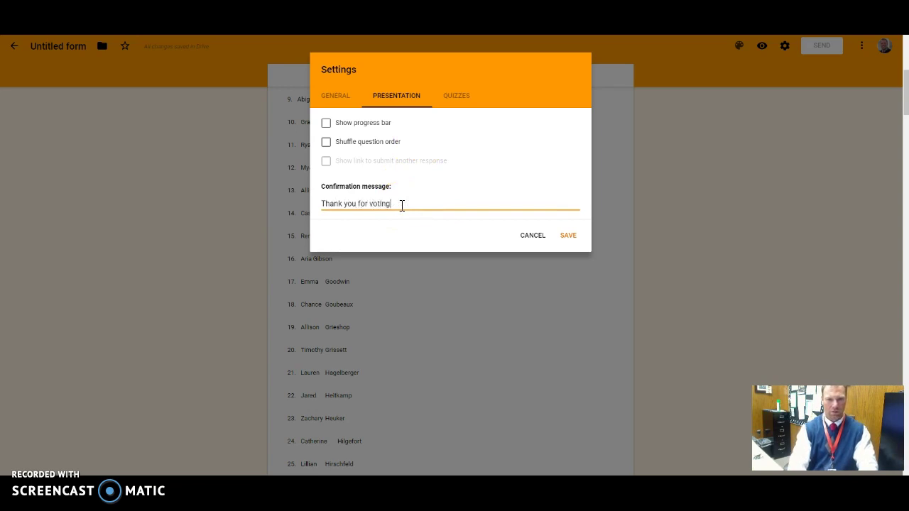
click(568, 239)
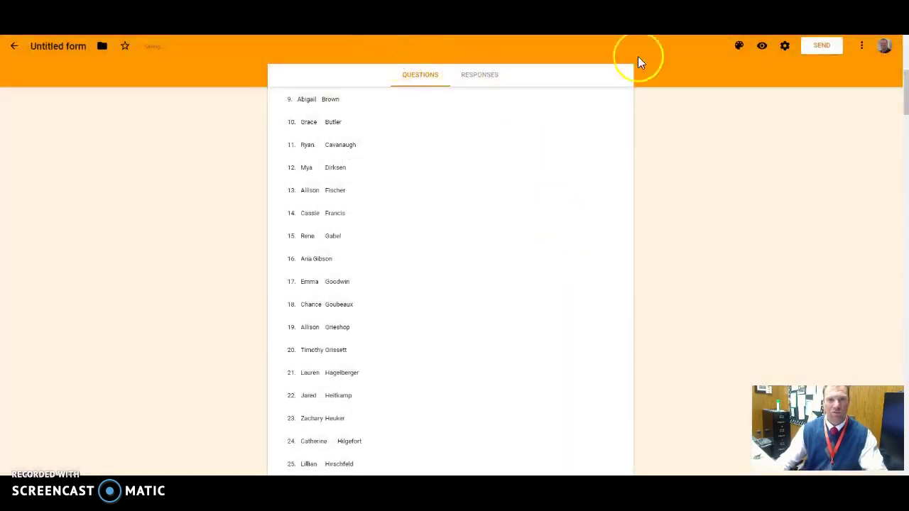
Step: Preview the Class Officers form, choose a student in the president and both vice president dropdowns, and submit the test vote
click(761, 48)
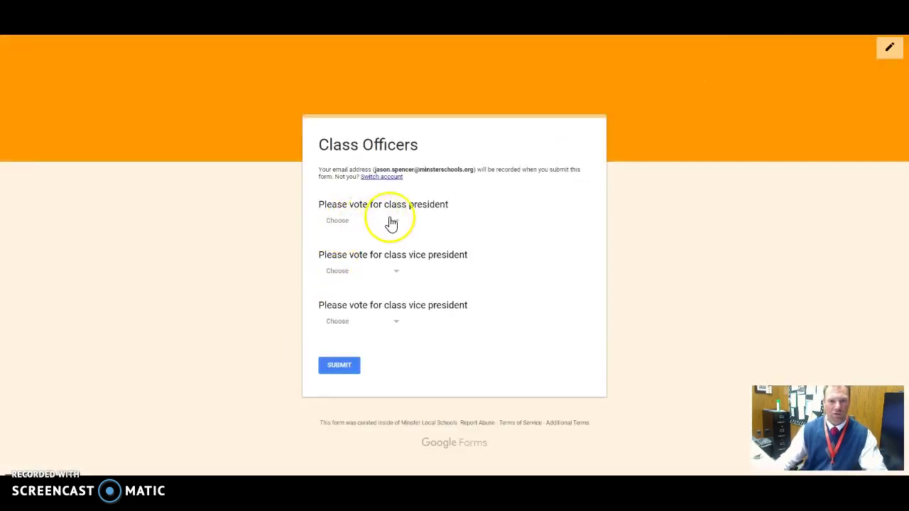
click(380, 221)
click(369, 203)
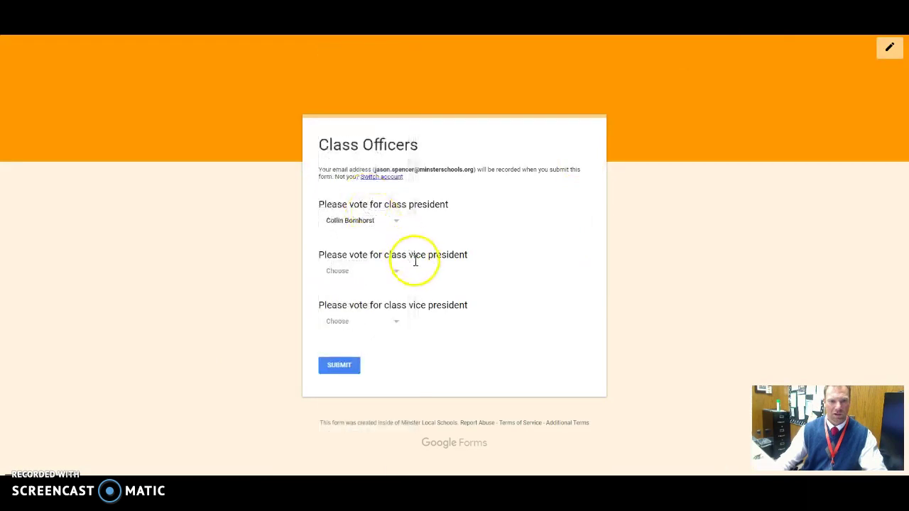
click(376, 279)
click(370, 283)
click(368, 321)
click(367, 330)
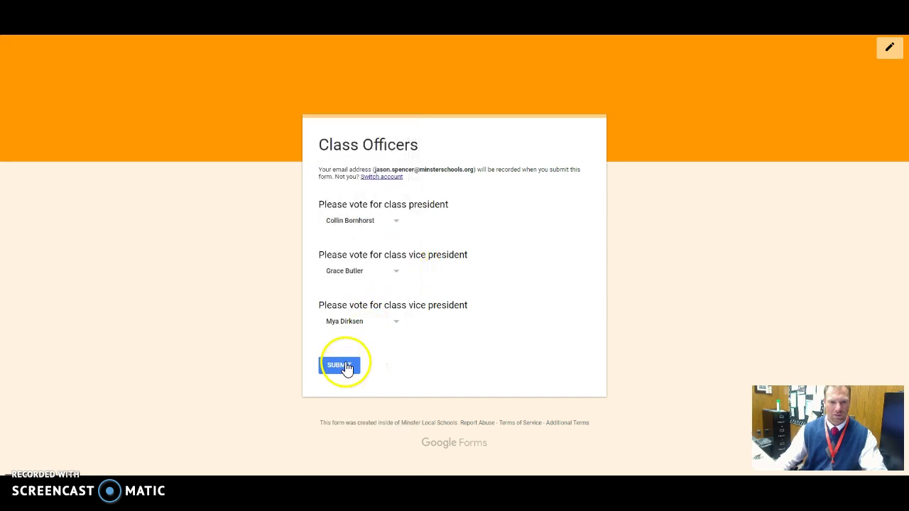
click(346, 366)
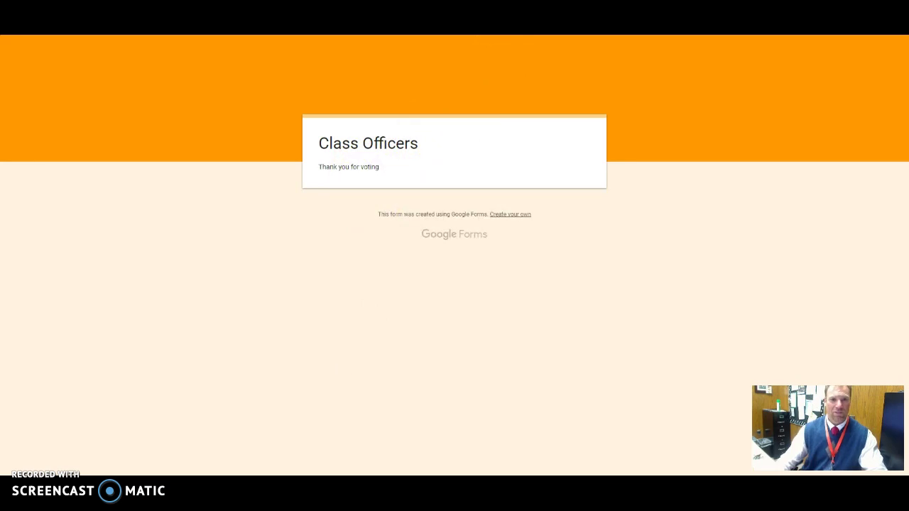
Step: Close the preview, switch to the Senior Class Officers form editor, and review who has responded in its response summary
key(ctrl+w)
key(ctrl+Tab)
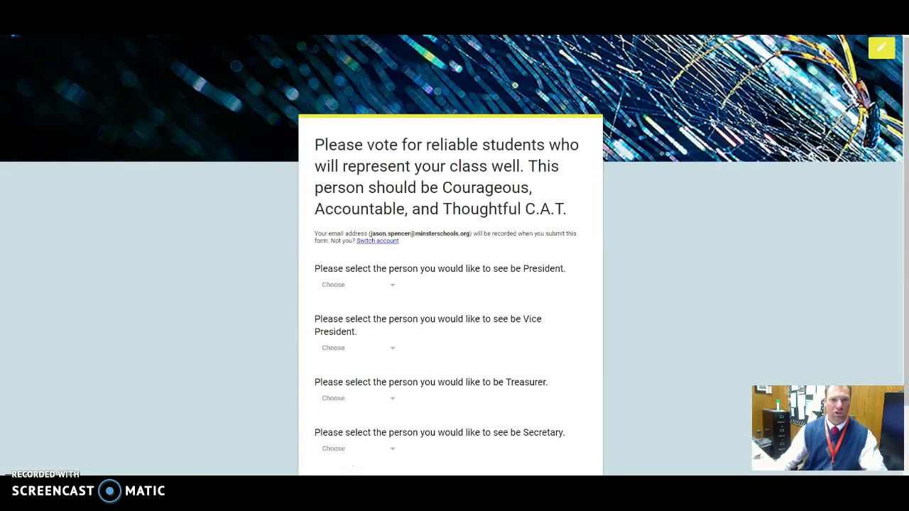
key(ctrl+Tab)
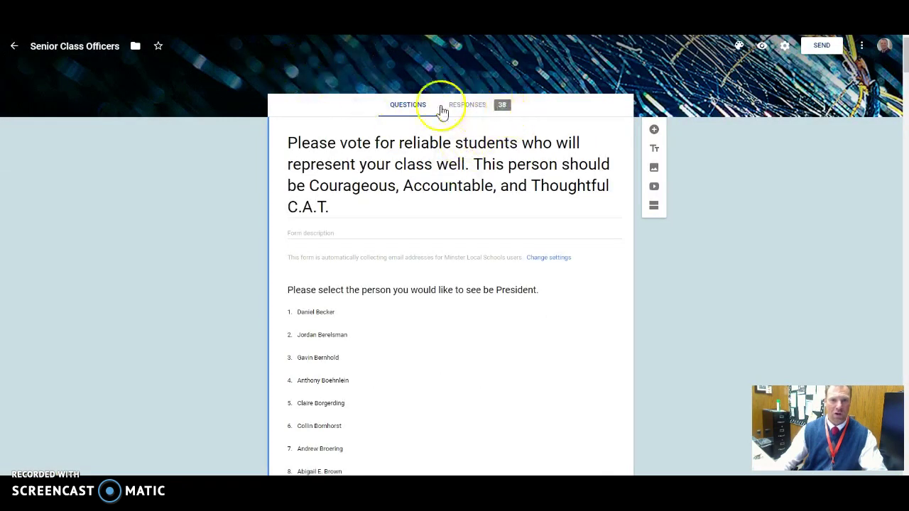
click(472, 108)
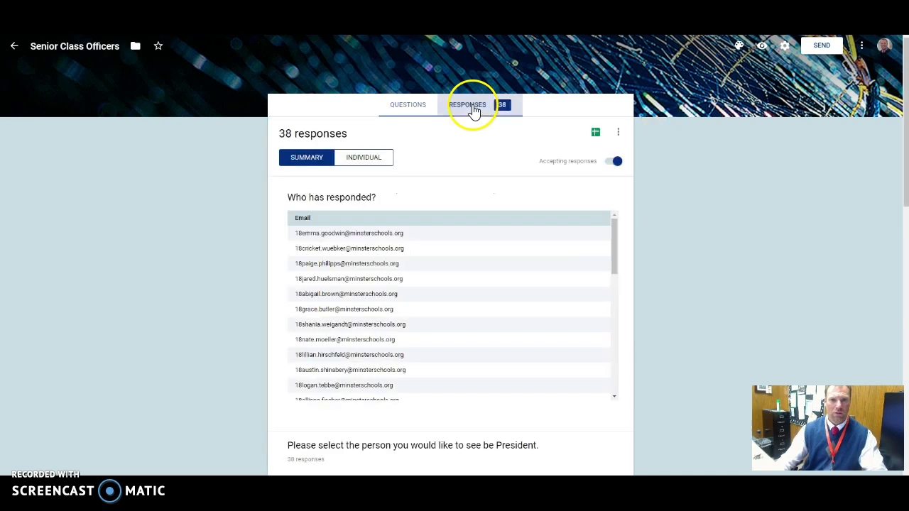
drag(616, 232, 630, 365)
click(304, 304)
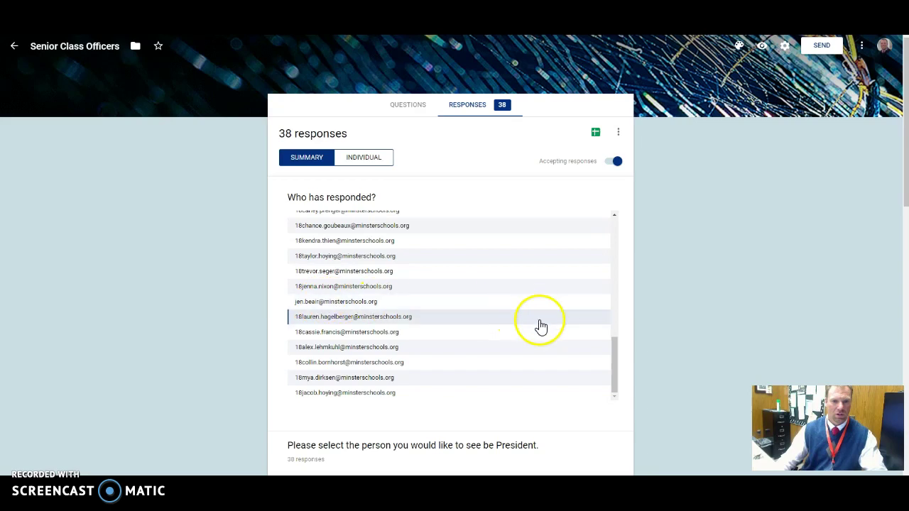
mouse_move(615, 372)
mouse_down()
mouse_move(593, 253)
mouse_move(604, 386)
mouse_up()
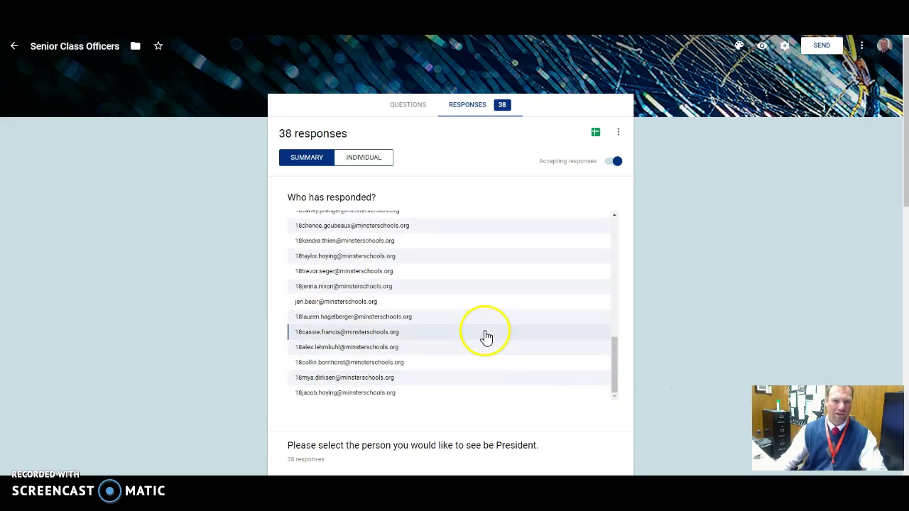
Step: Examine the President, Vice President and Treasurer vote pie charts in the response summary, and return to its beginning
scroll(585, 280, down, 2)
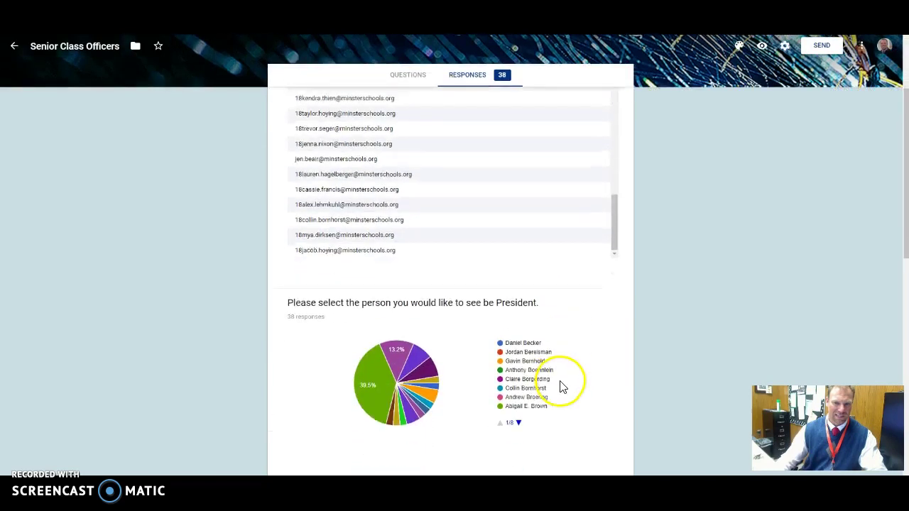
scroll(595, 328, down, 1)
mouse_move(400, 323)
mouse_move(377, 293)
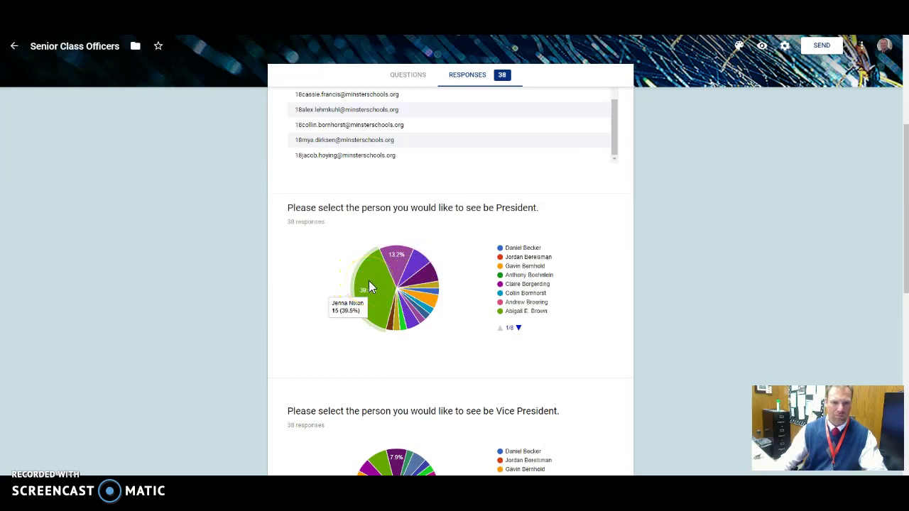
click(404, 323)
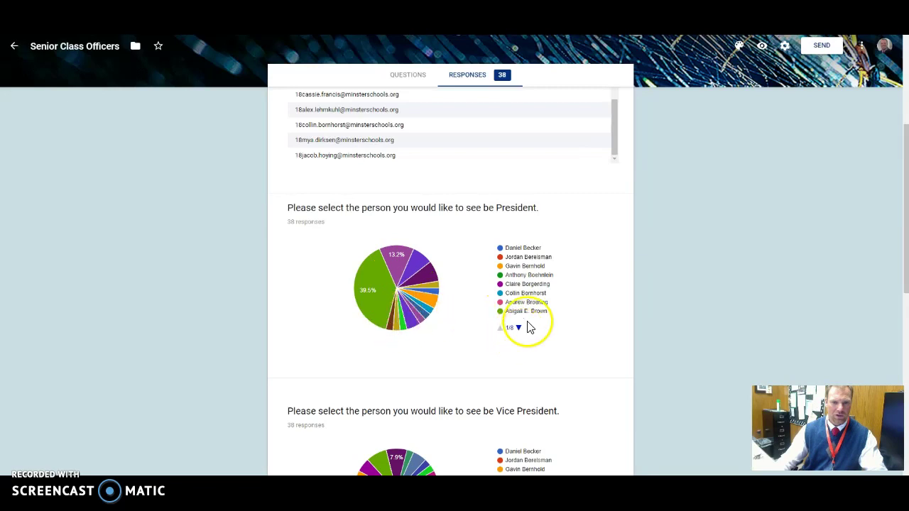
scroll(532, 329, down, 1)
scroll(533, 328, down, 2)
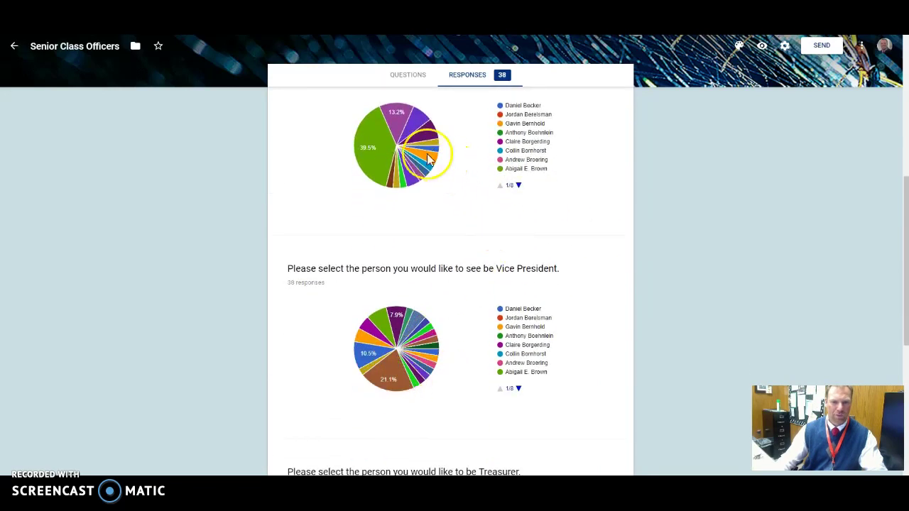
scroll(410, 403, down, 1)
scroll(410, 404, down, 3)
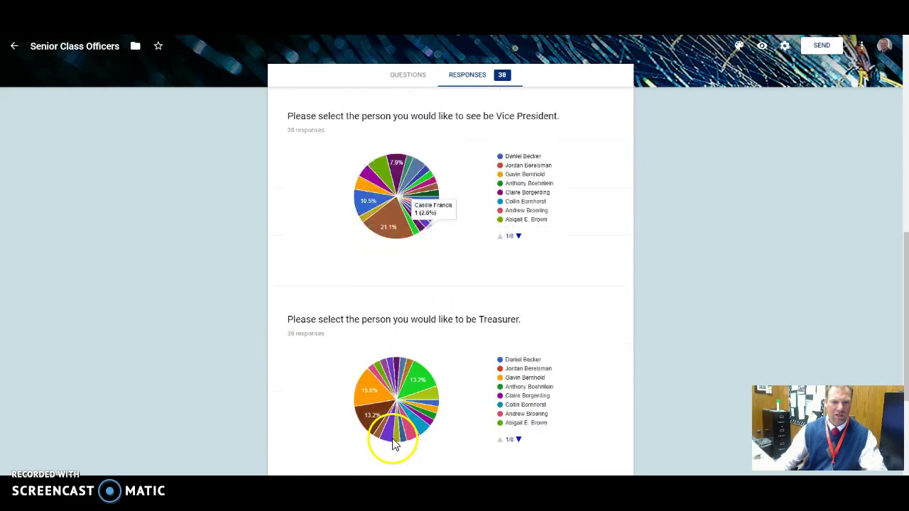
scroll(557, 163, up, 4)
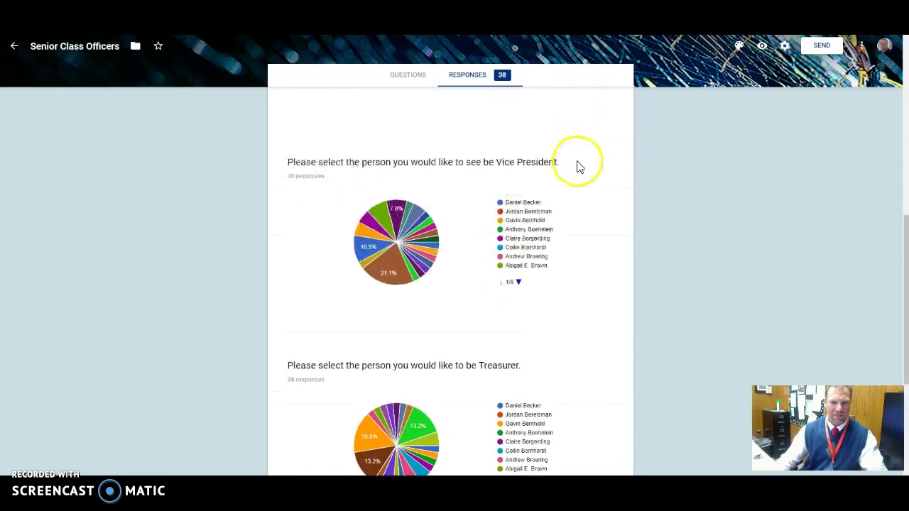
scroll(558, 162, up, 3)
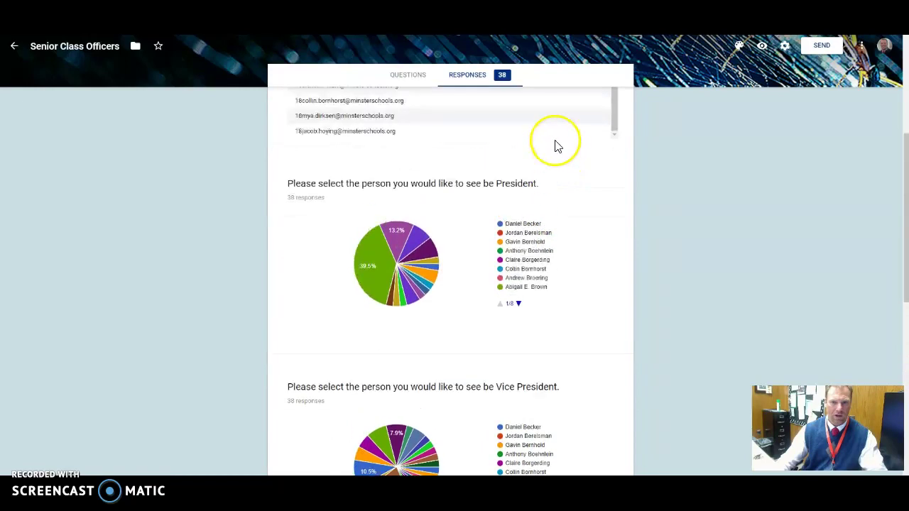
scroll(556, 152, up, 6)
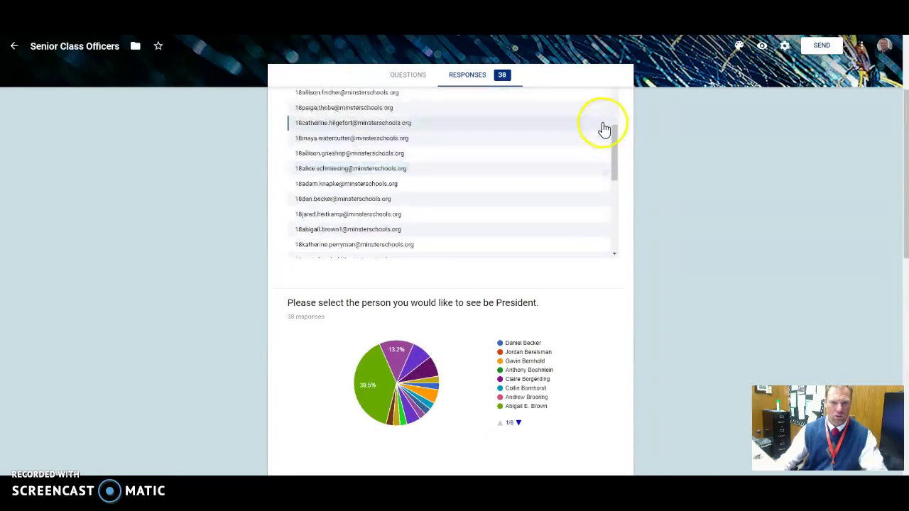
scroll(624, 121, up, 1)
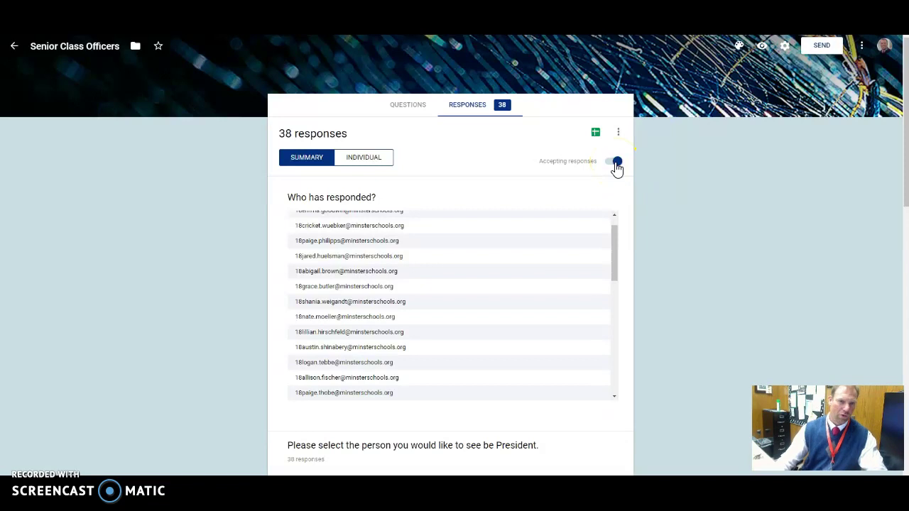
Step: Stop the Senior Class Officers form from accepting responses, turn acceptance back on, and check the additional response options
click(616, 164)
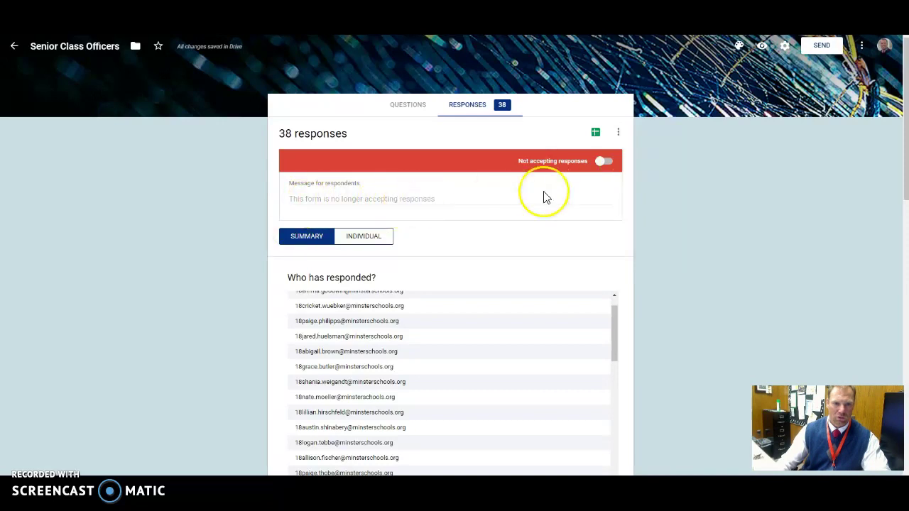
click(597, 164)
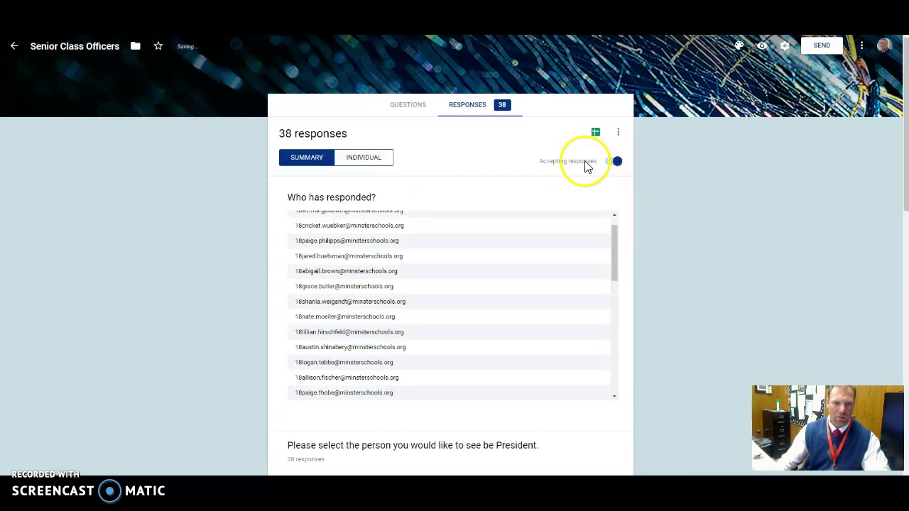
click(619, 133)
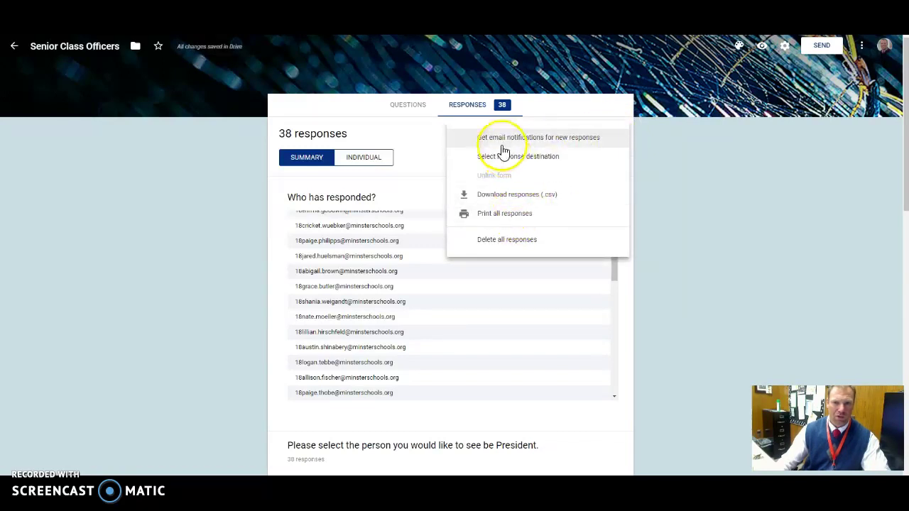
click(708, 229)
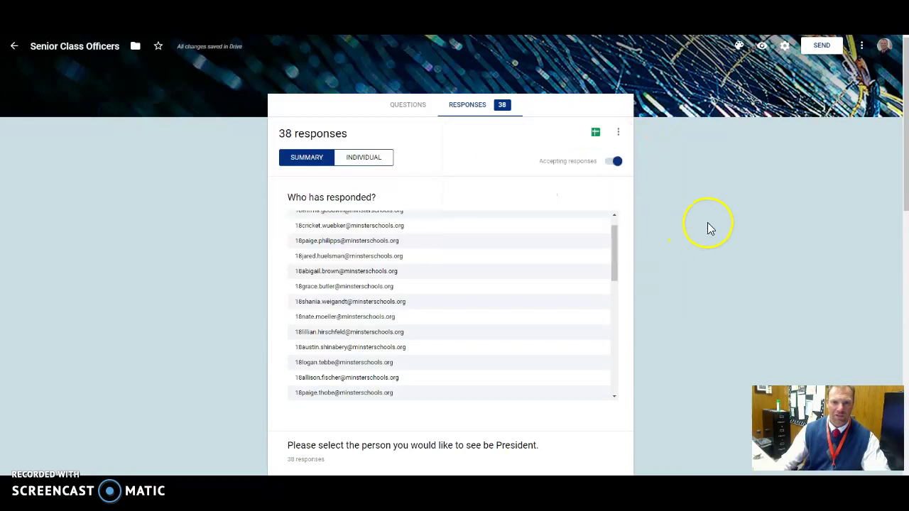
Step: Create a new spreadsheet from the Senior Class Officers responses and widen its email address and vote columns B through F
click(596, 134)
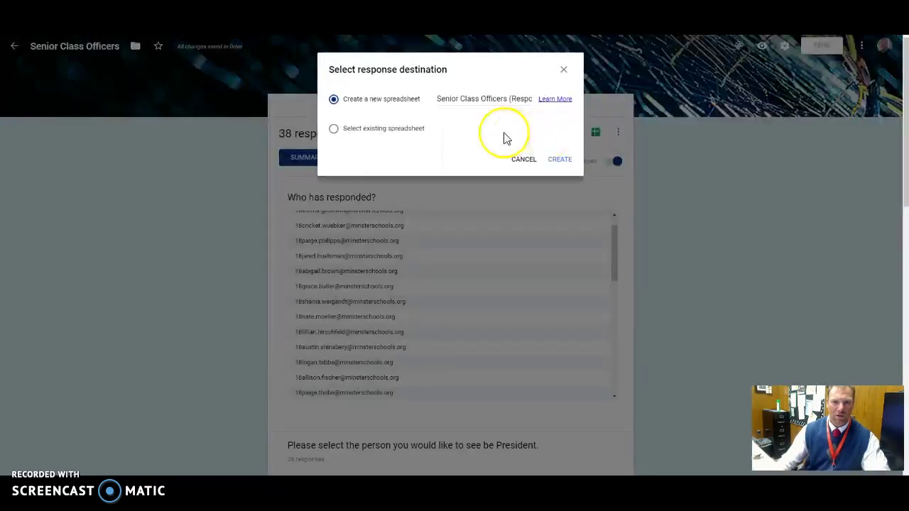
click(560, 161)
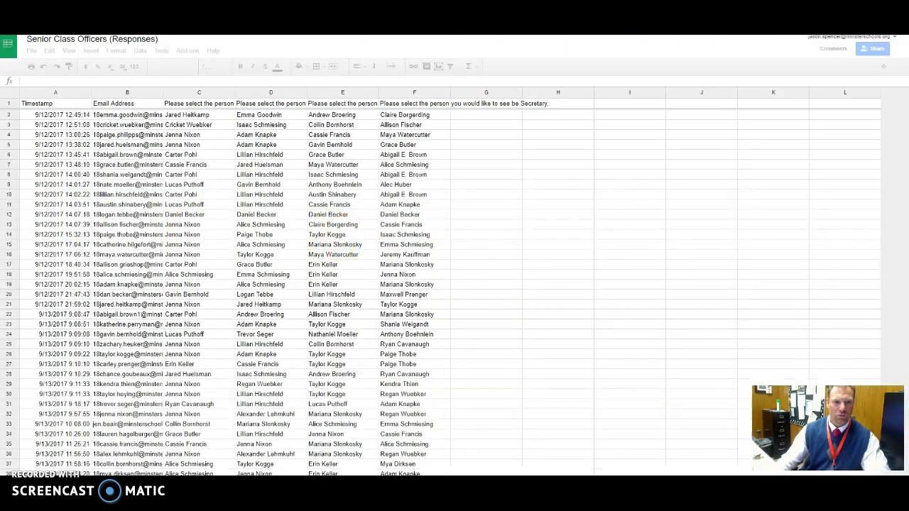
drag(163, 93, 348, 92)
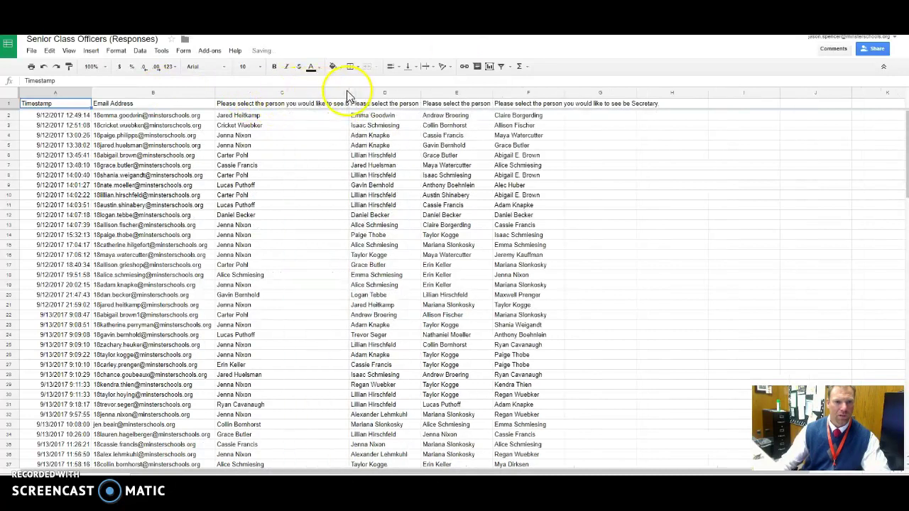
drag(420, 91, 458, 90)
drag(529, 90, 567, 90)
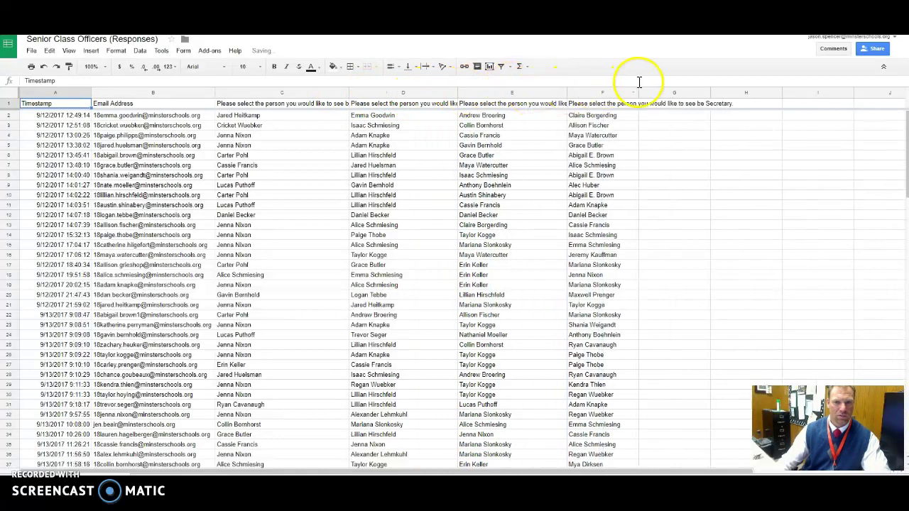
drag(637, 91, 684, 92)
Step: Review the response rows in the spreadsheet, and return to the Senior Class Officers form to check the respondents list and President chart
scroll(426, 266, down, 2)
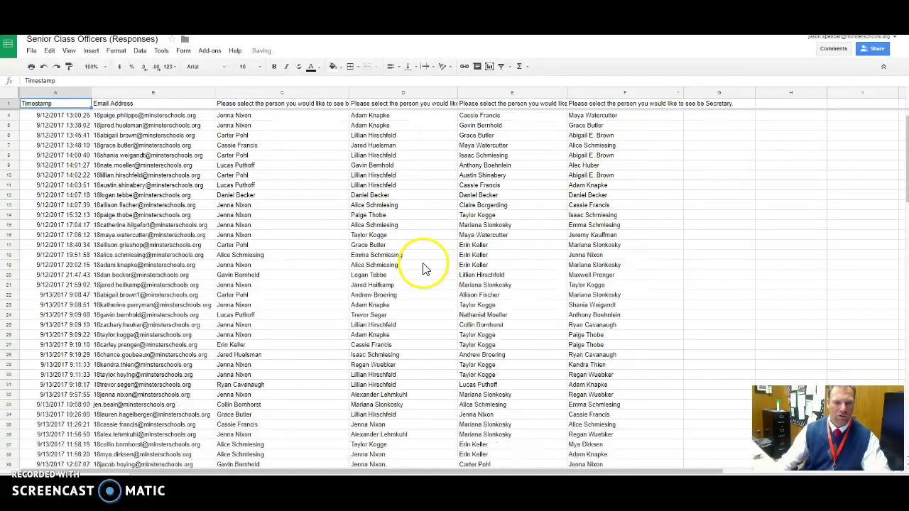
scroll(418, 270, down, 1)
scroll(416, 263, up, 2)
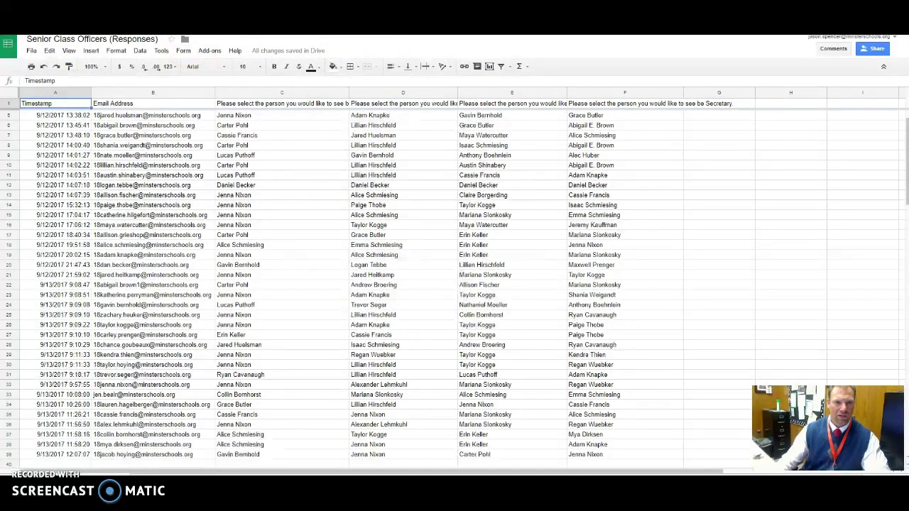
click(213, 36)
scroll(490, 355, down, 2)
scroll(497, 416, down, 2)
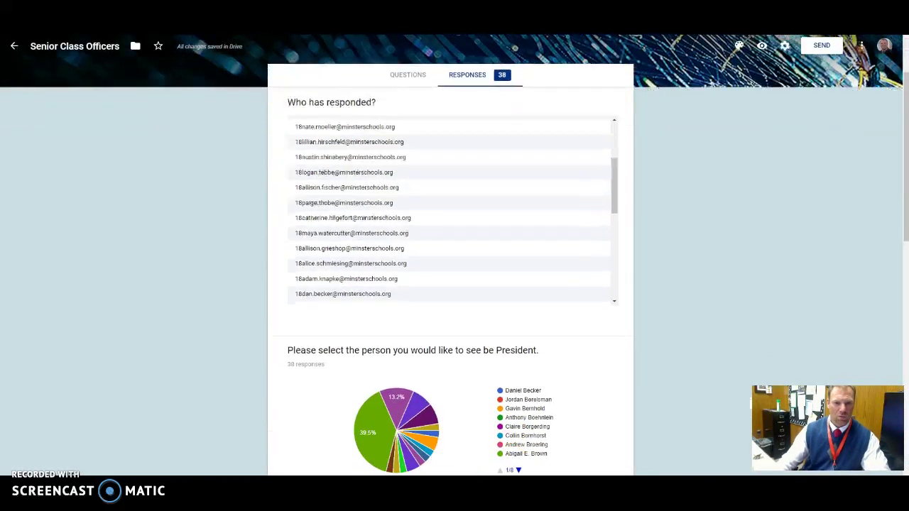
scroll(426, 437, down, 1)
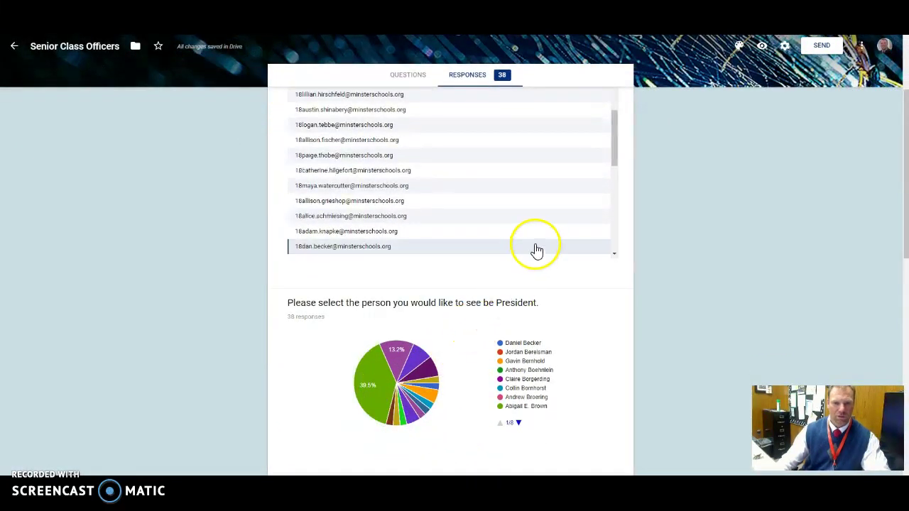
scroll(537, 250, up, 2)
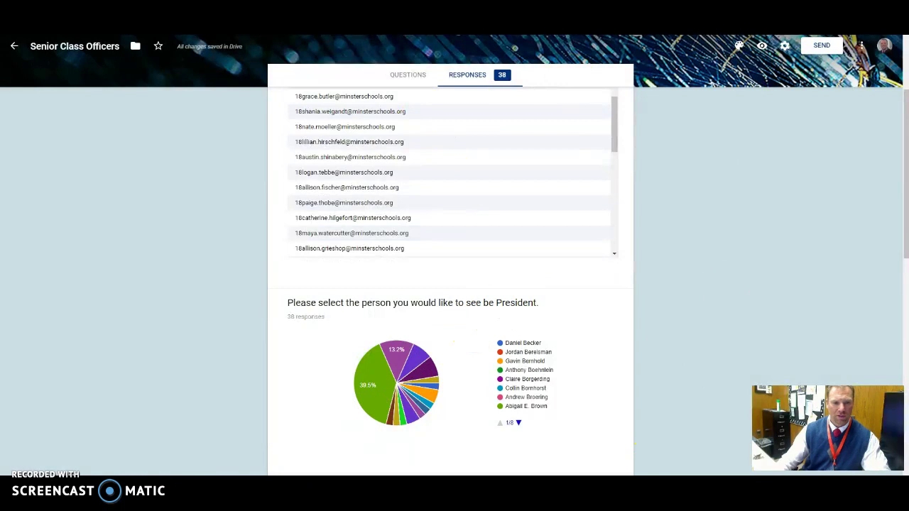